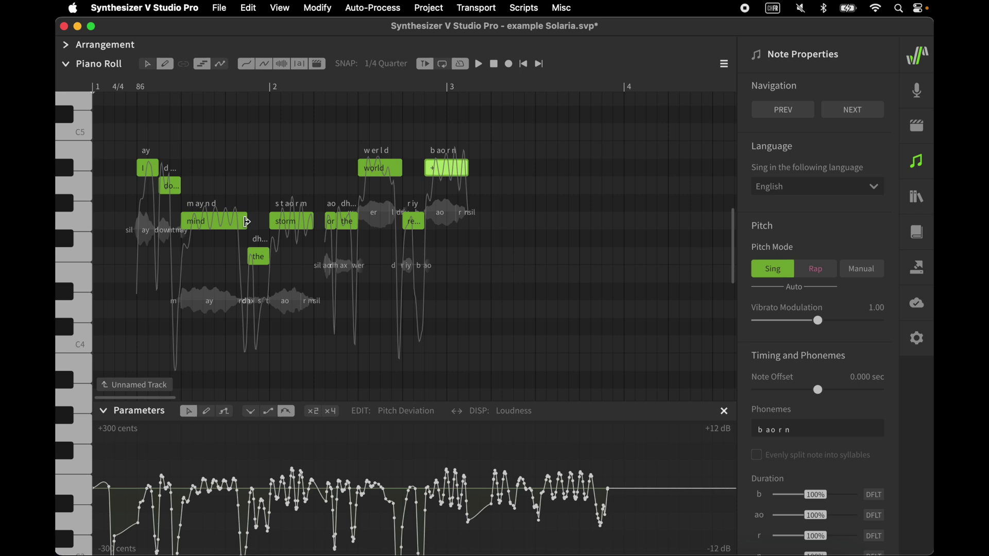
Shorten mind and world, lengthen born and storm, and start reborn and the earlier.
left_click_drag(247, 222, 228, 223)
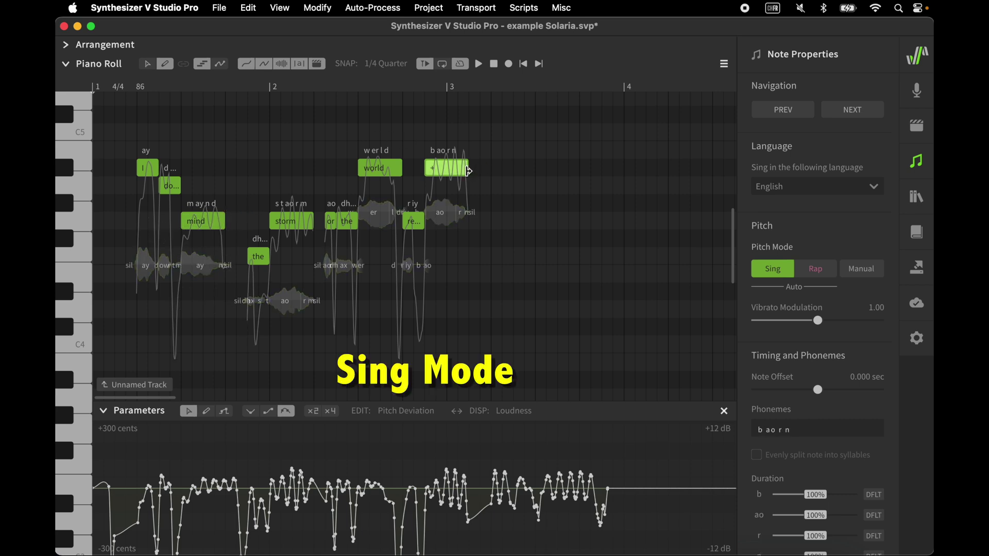
left_click_drag(468, 170, 534, 169)
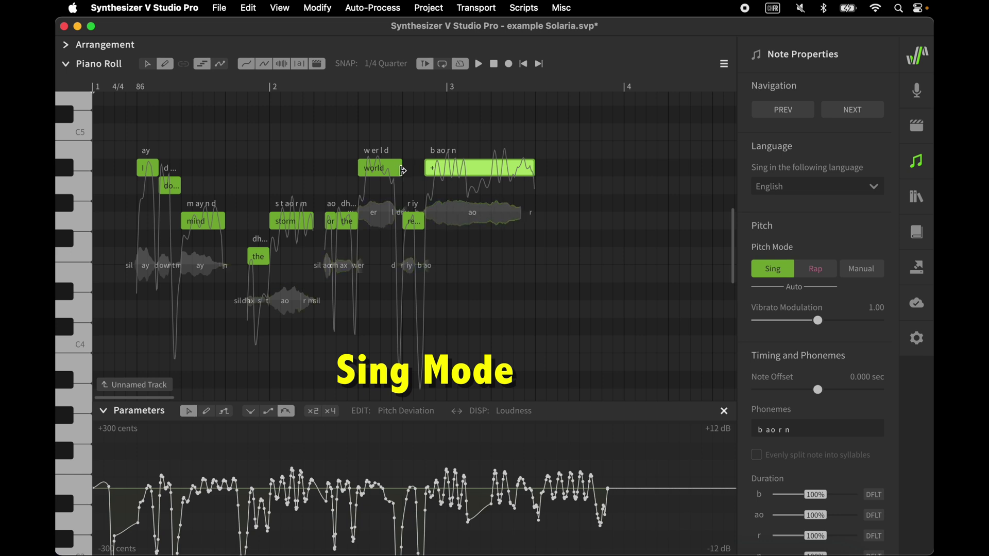
left_click_drag(401, 168, 381, 168)
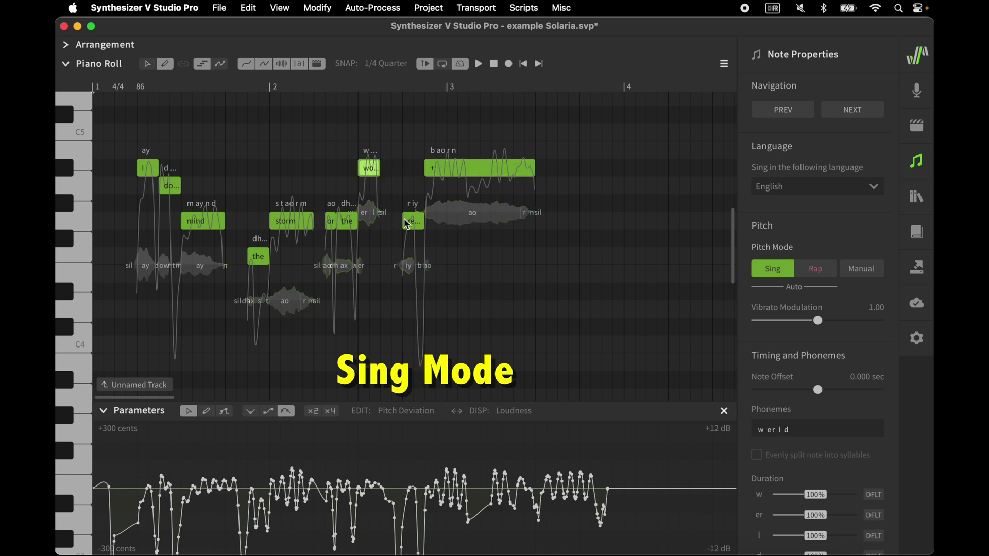
left_click_drag(403, 222, 380, 223)
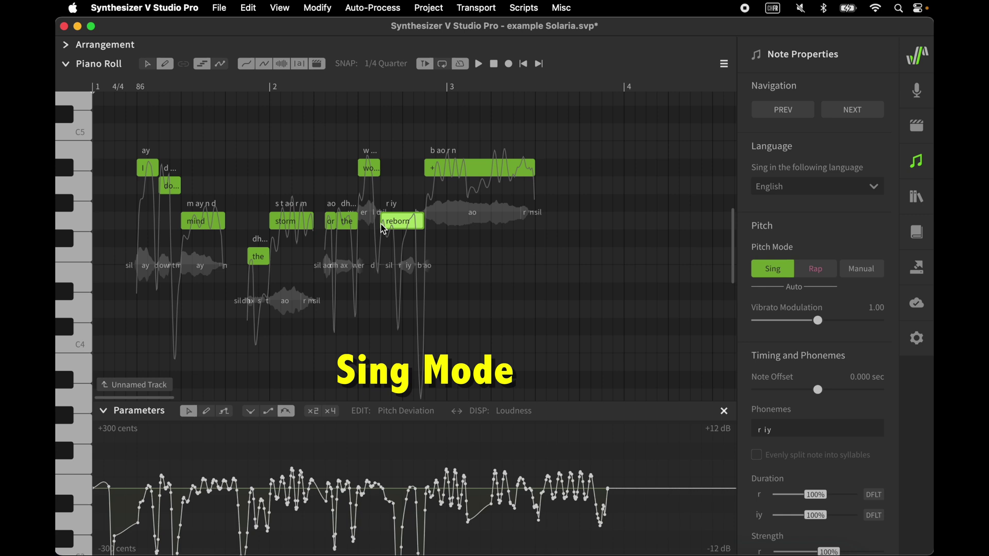
left_click_drag(313, 220, 324, 220)
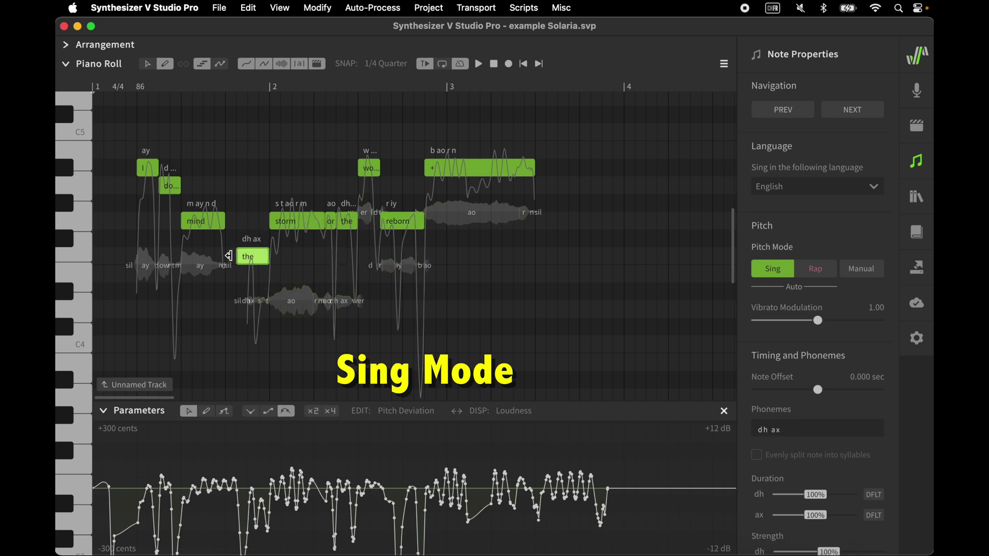
left_click_drag(245, 255, 226, 256)
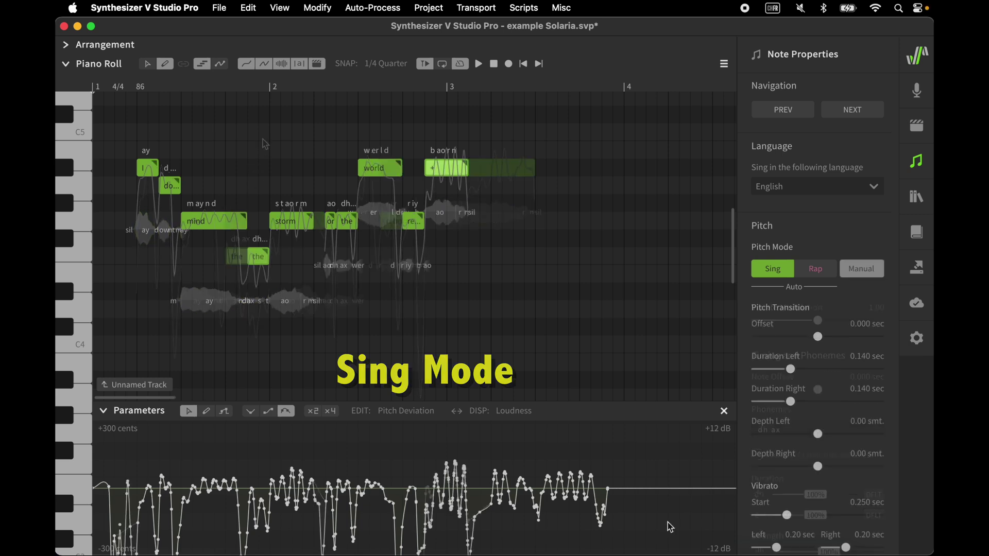
Run Auto Pitch Tuning, then shorten the world note and rerun with a new random seed.
left_click(221, 218)
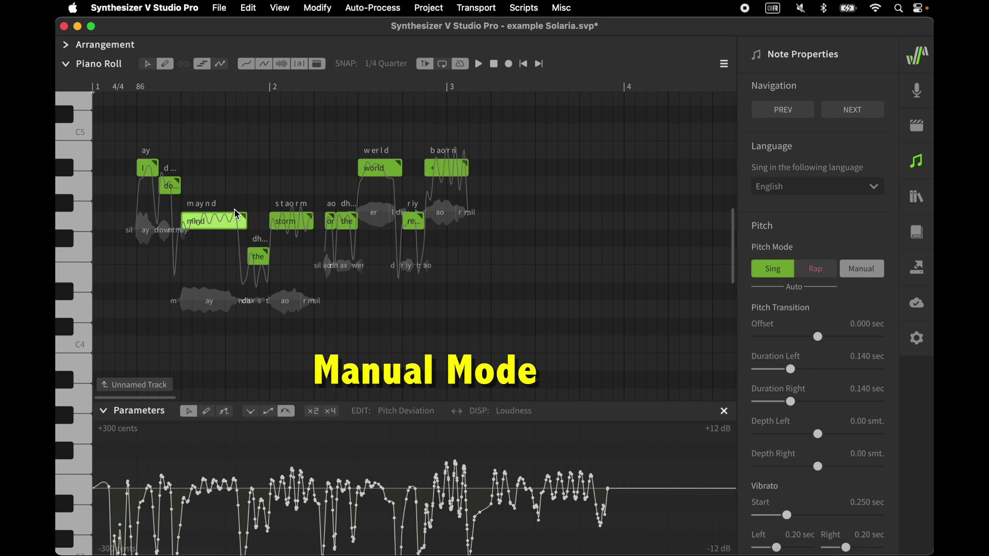
left_click(382, 14)
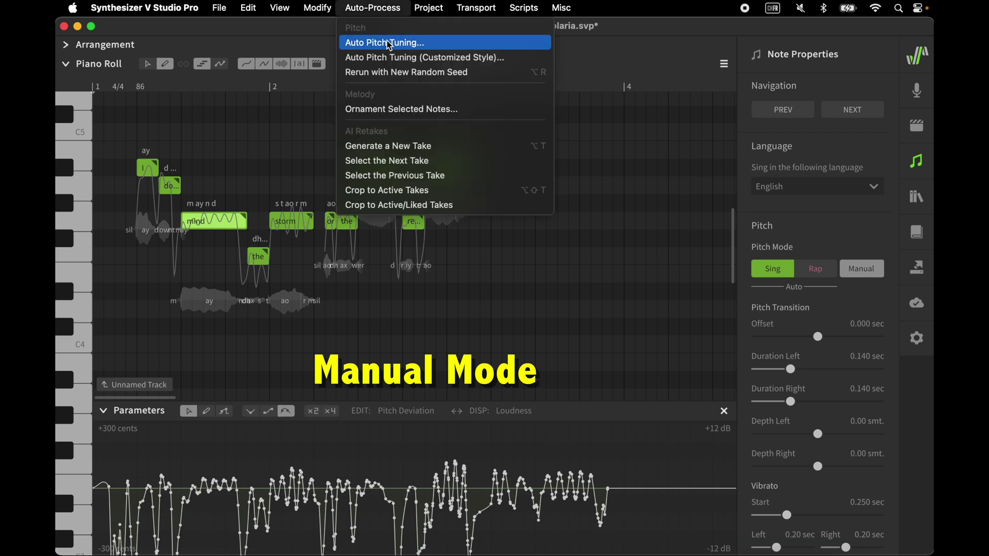
left_click(392, 72)
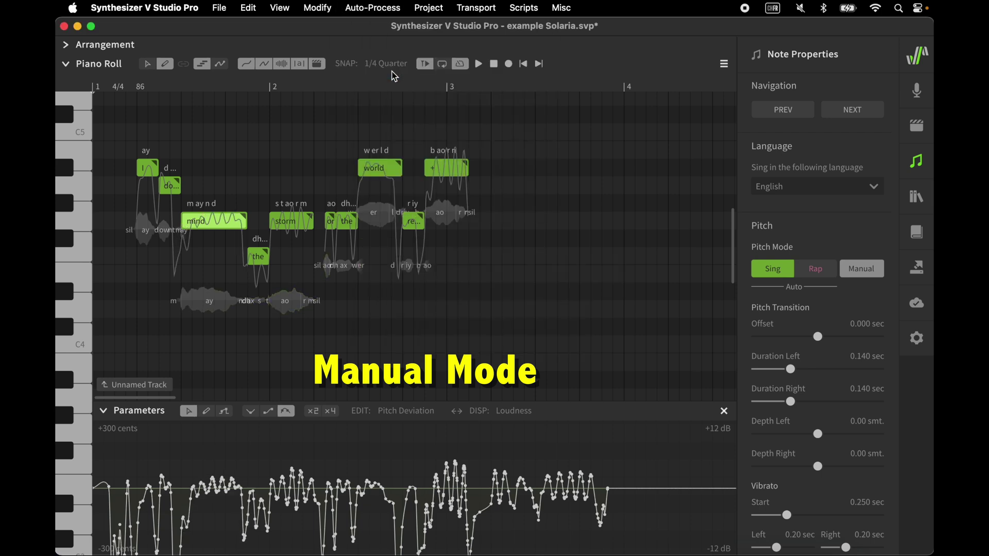
left_click(403, 170)
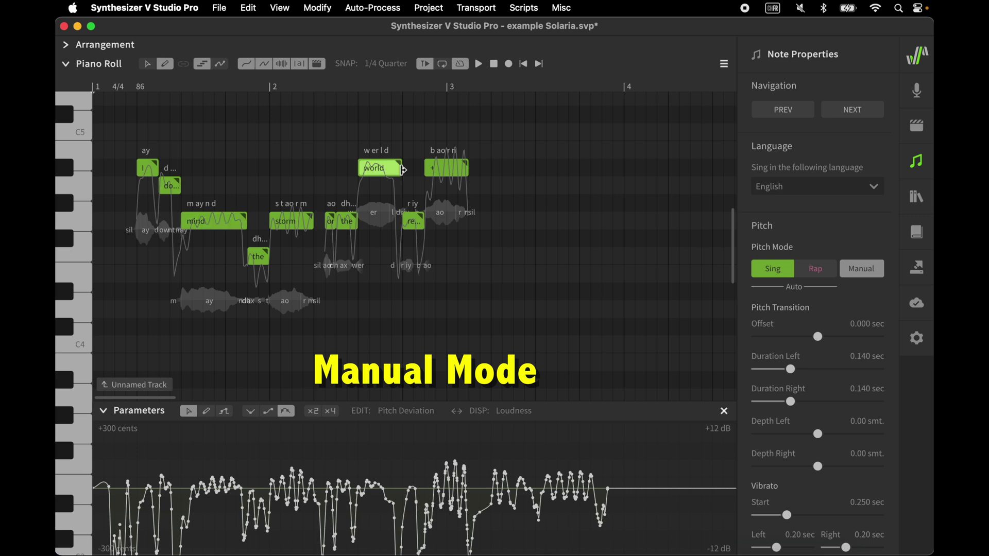
left_click_drag(402, 170, 391, 170)
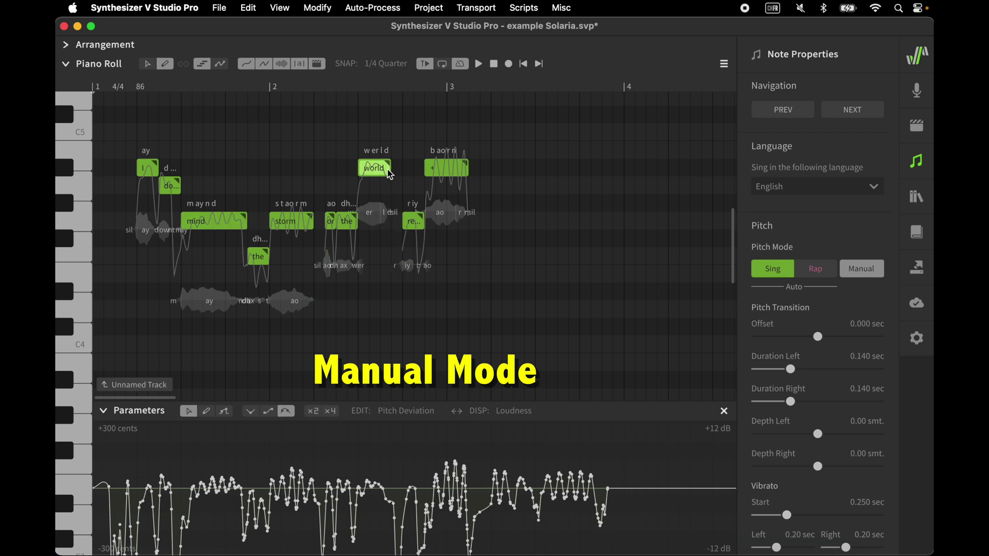
left_click(372, 7)
left_click(380, 73)
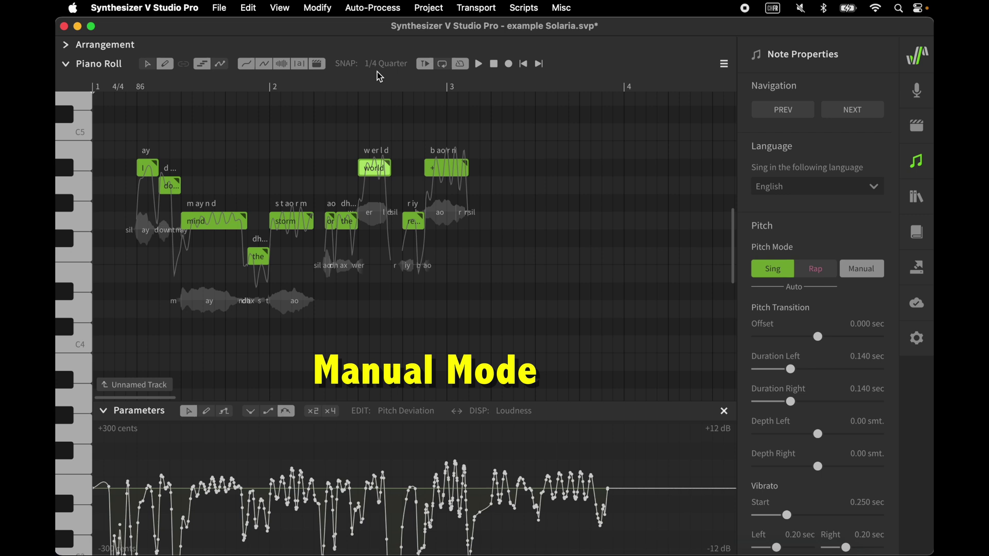
Lengthen the storm note and rerun with a new seed, then stretch don't earlier and save.
left_click(312, 221)
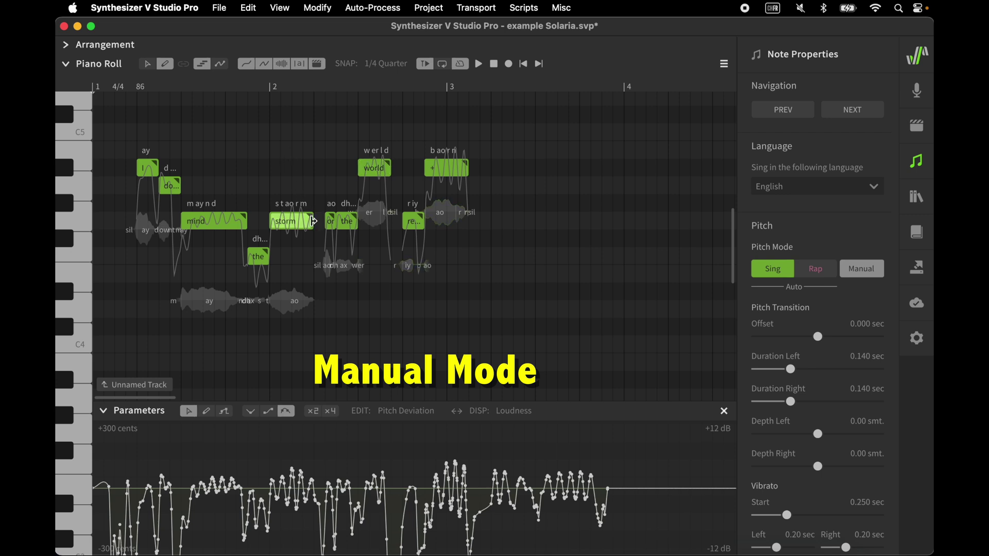
left_click_drag(313, 221, 323, 221)
left_click(376, 8)
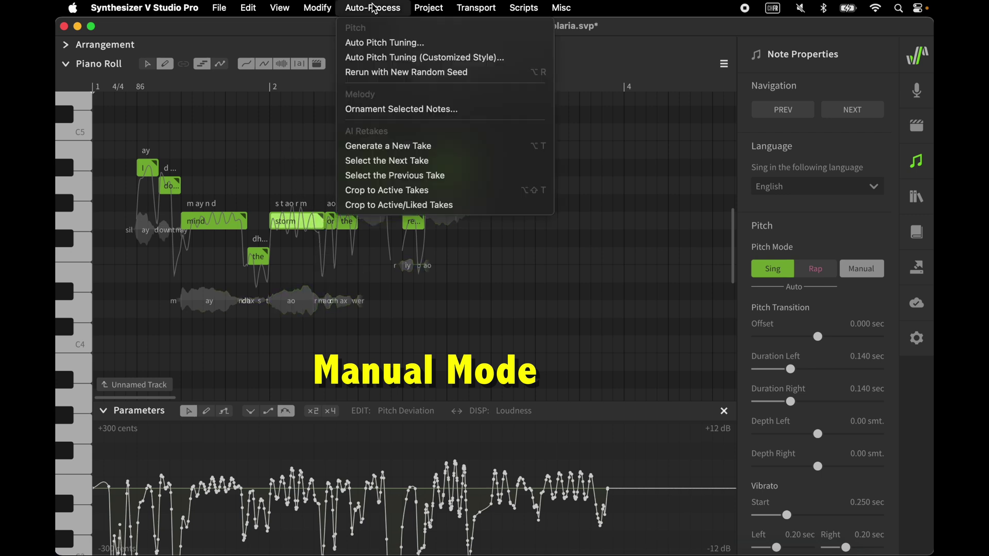
left_click(374, 73)
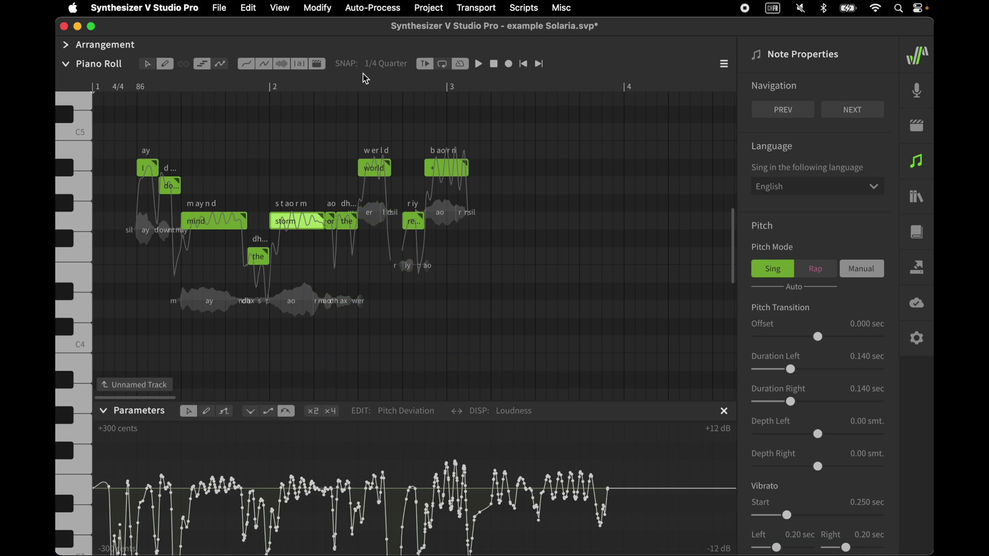
left_click_drag(160, 186, 150, 187)
key("cmd+s")
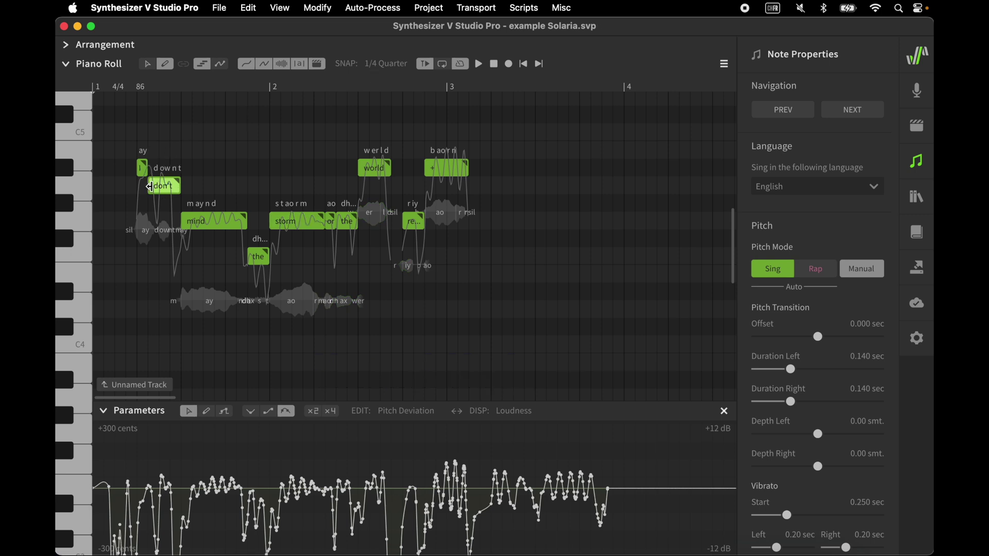
Undo the don't stretch and set the notes' pitch mode to Manual in Note Properties.
key("cmd+z")
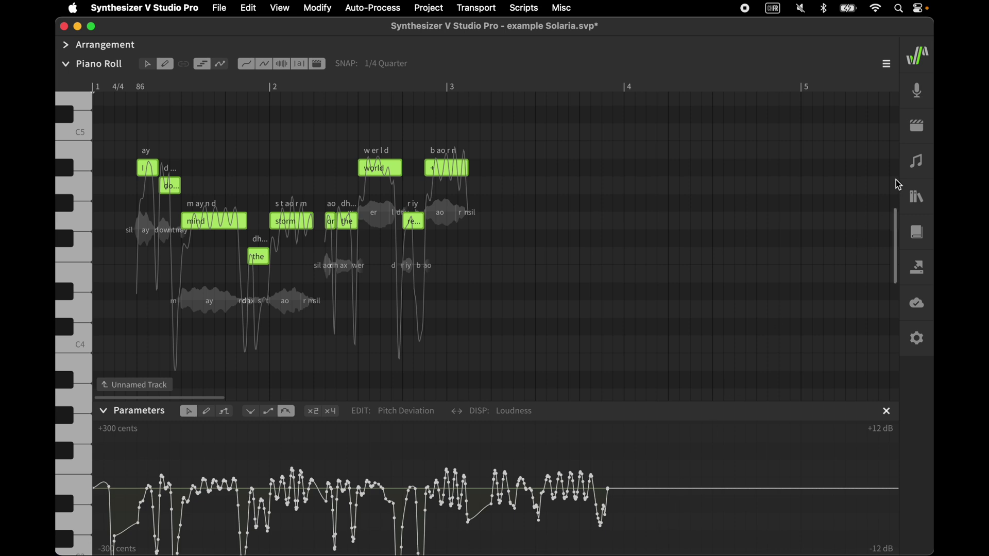
left_click(917, 163)
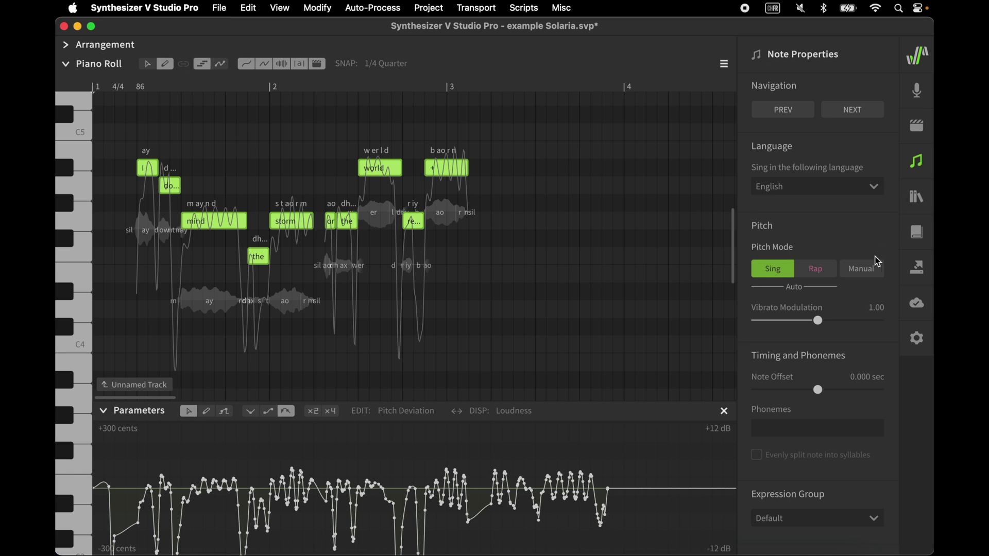
left_click(869, 270)
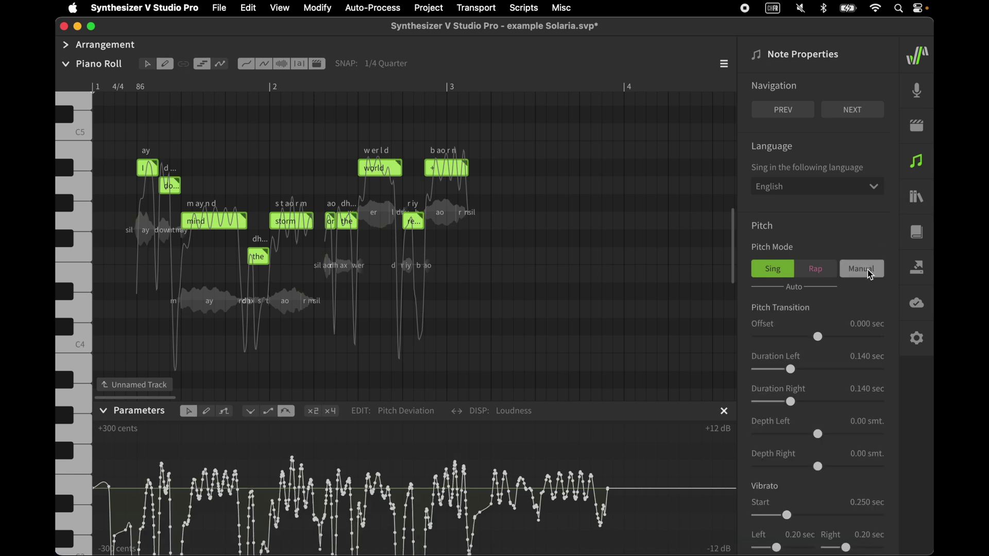
left_click(917, 169)
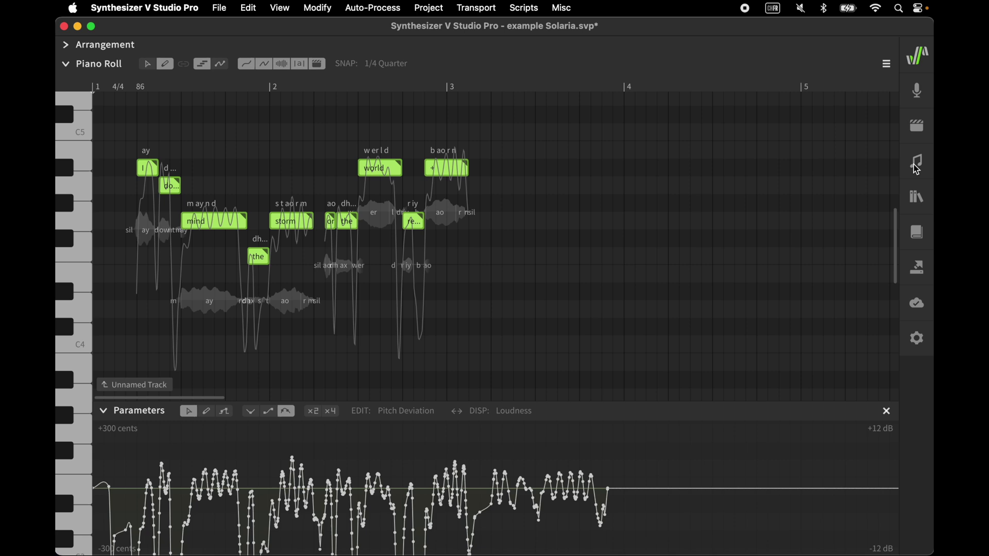
In Settings, switch Note Default Pitch Mode to Sing, then back to Manual, and close Settings.
left_click(918, 342)
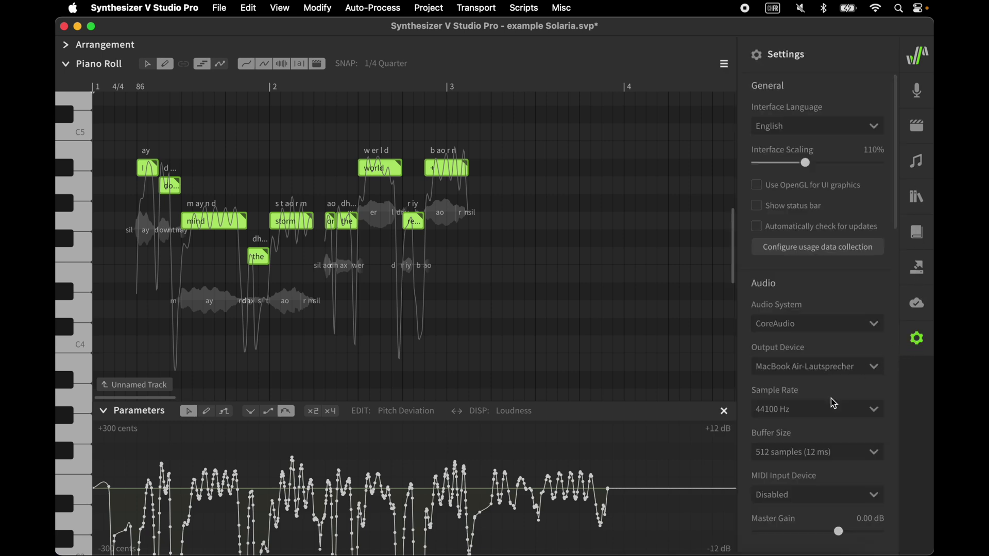
scroll(830, 398, "down", 5)
scroll(833, 401, "down", 3)
scroll(833, 400, "down", 2)
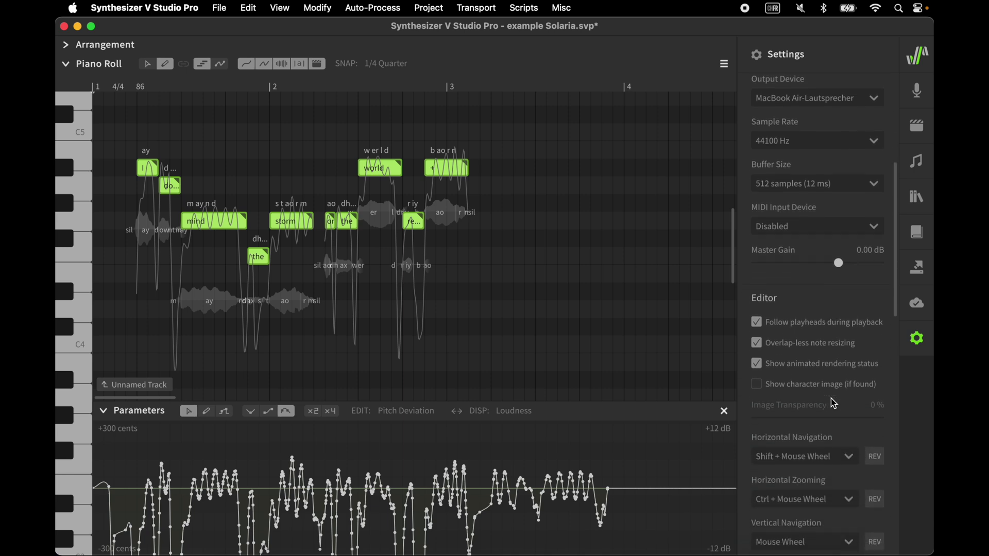
scroll(833, 401, "down", 3)
scroll(832, 400, "down", 4)
scroll(833, 401, "down", 1)
scroll(833, 402, "down", 3)
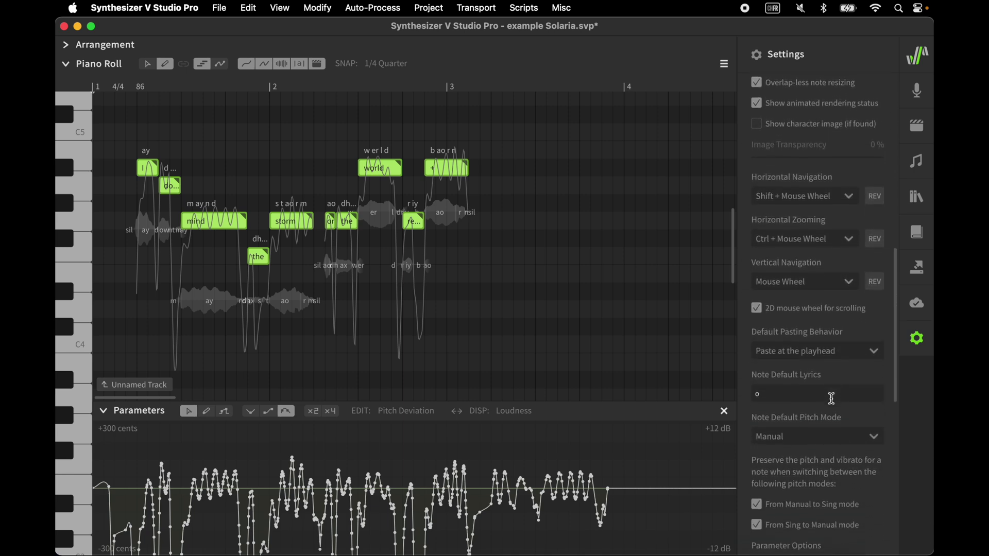
scroll(833, 401, "down", 2)
scroll(832, 402, "down", 1)
left_click(813, 323)
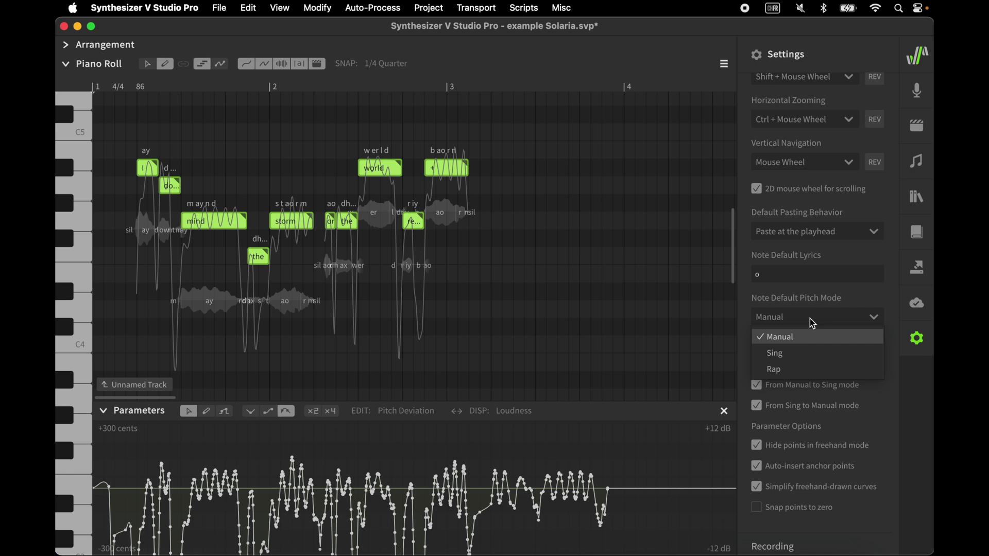
left_click(800, 354)
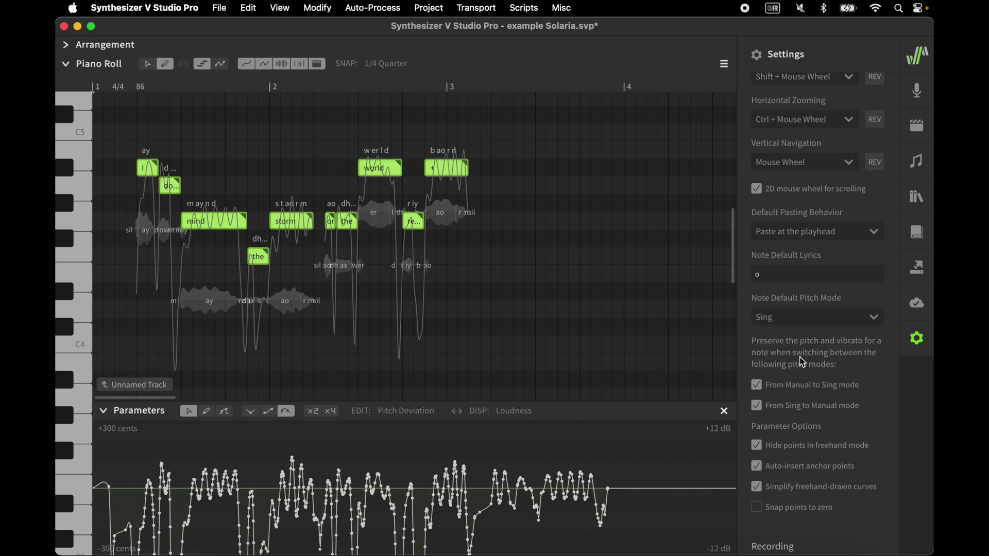
left_click(799, 316)
left_click(796, 337)
left_click(918, 341)
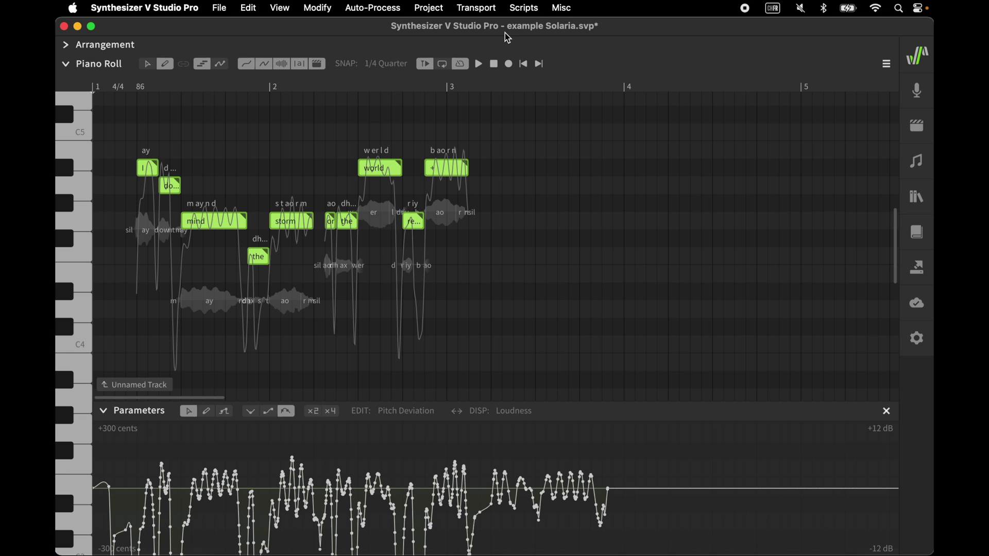
Rerun the automatic pitch tuning with a new random seed four times.
left_click(387, 11)
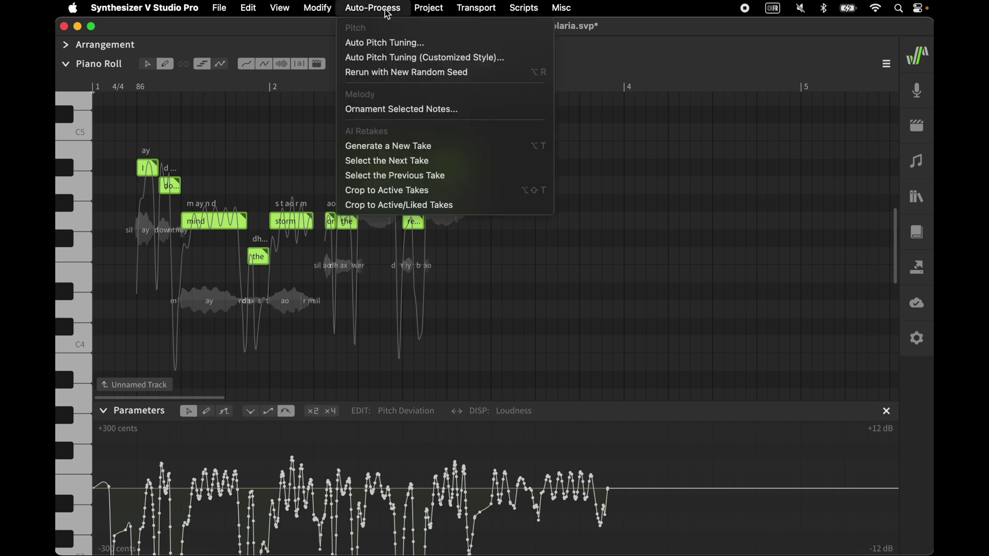
left_click(390, 74)
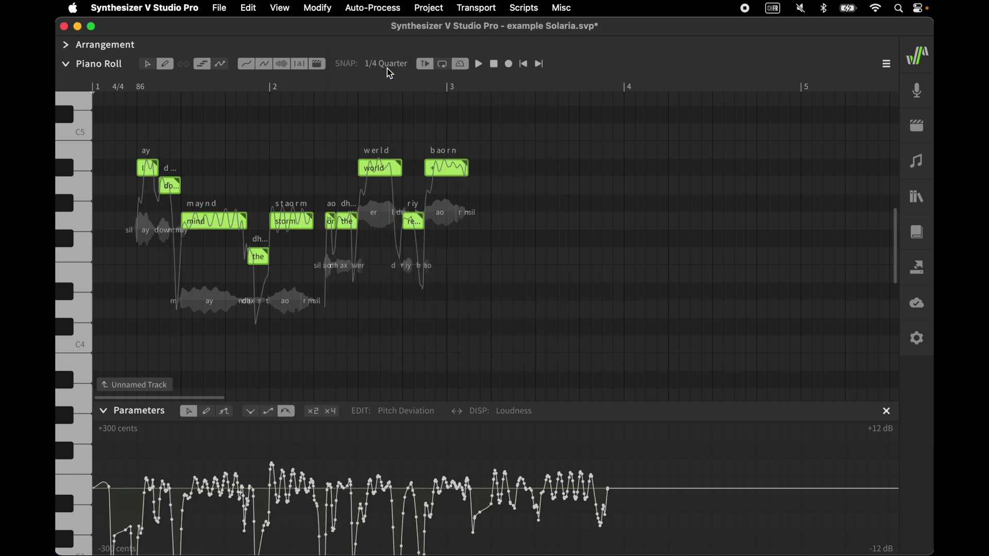
left_click(385, 8)
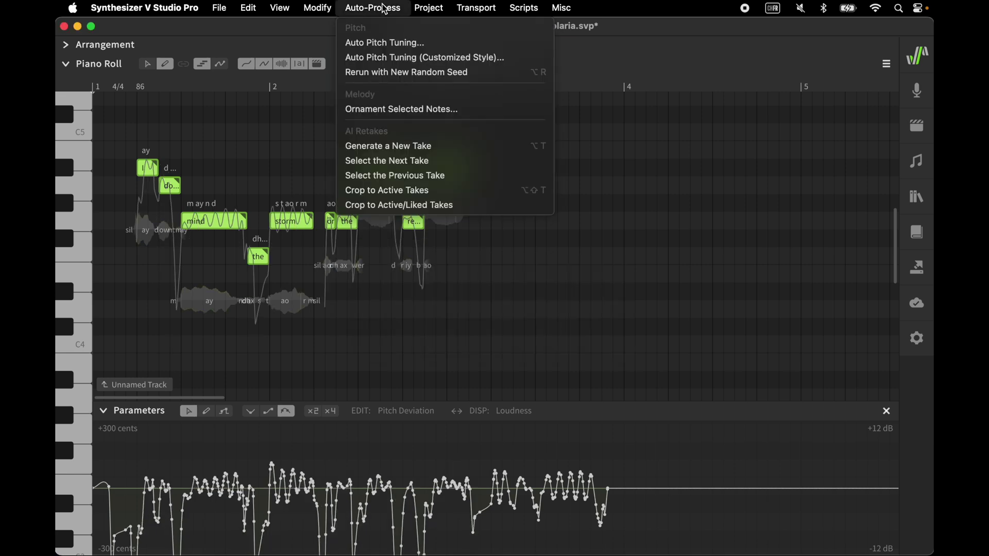
left_click(381, 77)
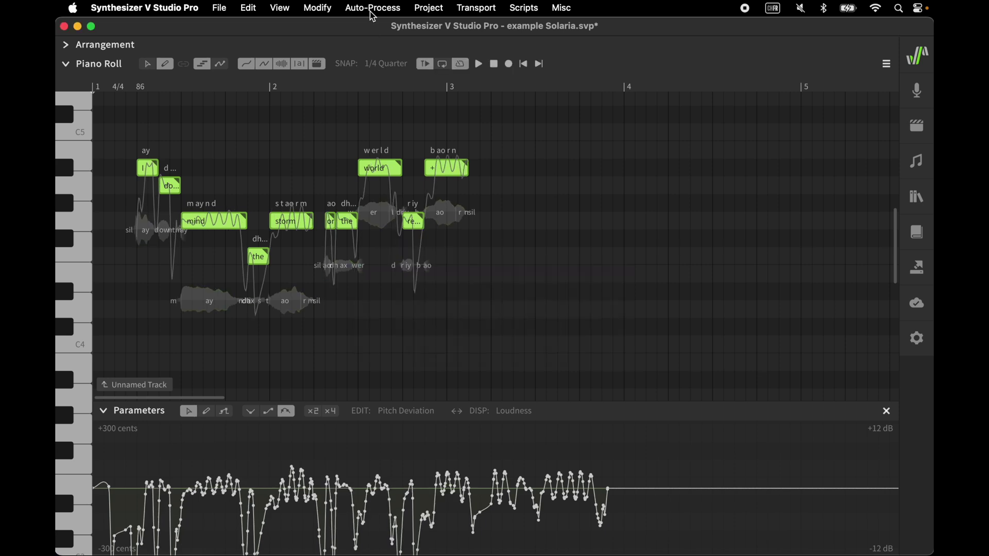
left_click(370, 9)
left_click(374, 72)
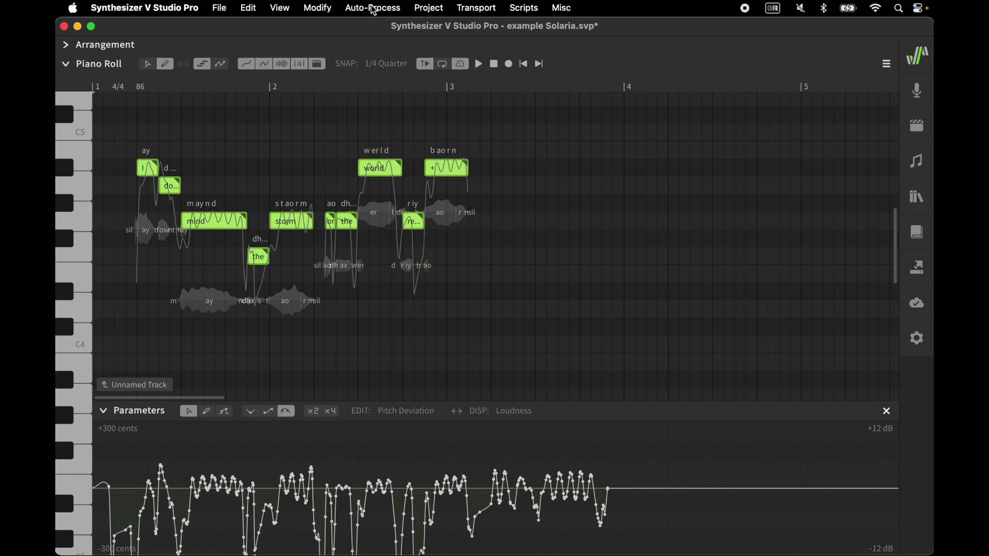
left_click(372, 9)
left_click(374, 72)
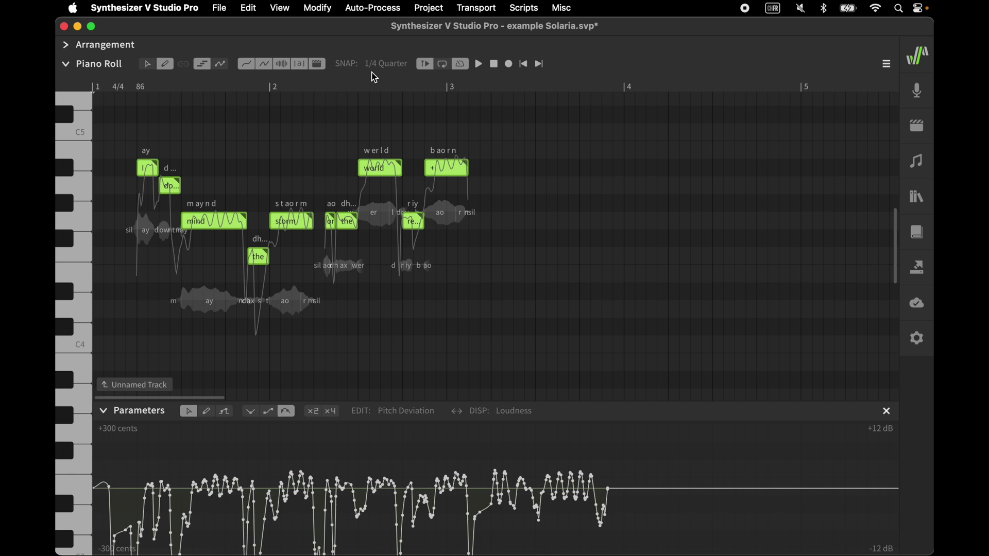
Open the standard Auto Pitch Tuning options and set Expressiveness to 85.
left_click(372, 8)
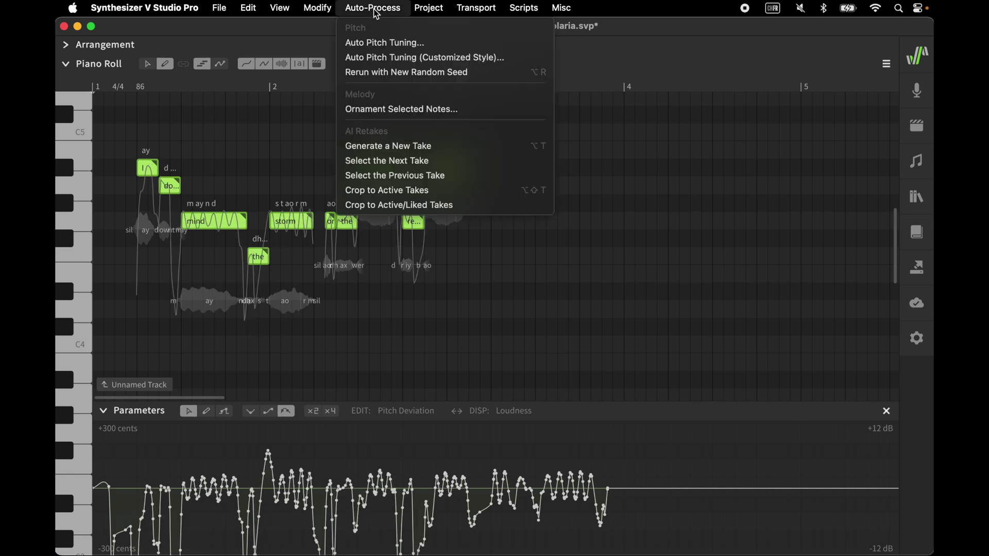
left_click(386, 43)
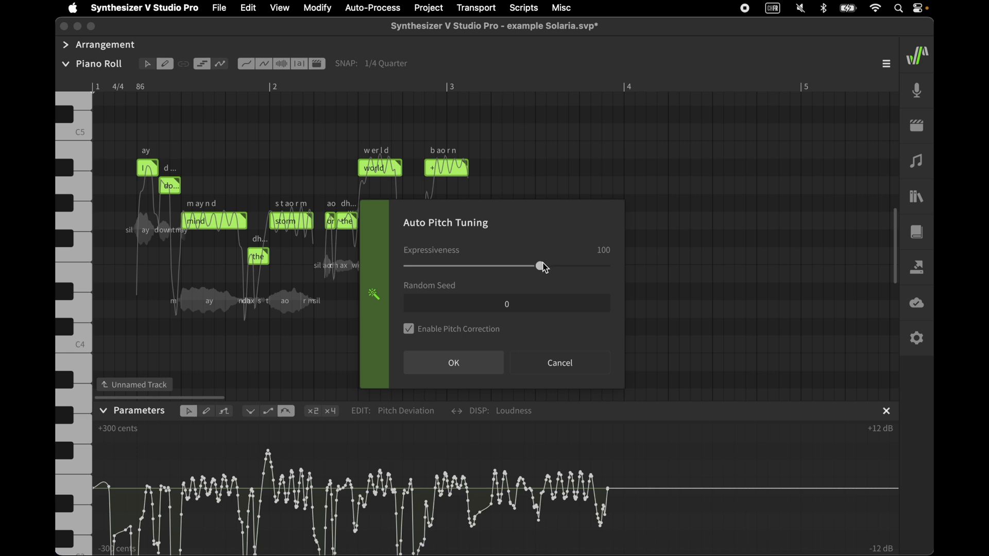
left_click_drag(541, 265, 415, 267)
mouse_move(408, 267)
left_mouse_down()
mouse_move(577, 268)
mouse_move(520, 272)
left_mouse_up()
Enter random seed 3400500 and uncheck Enable Pitch Correction.
double_click(519, 303)
type("3400500")
left_click(411, 336)
Confirm the standard tuning with OK, then open the Customized Style tuning options.
left_click(444, 369)
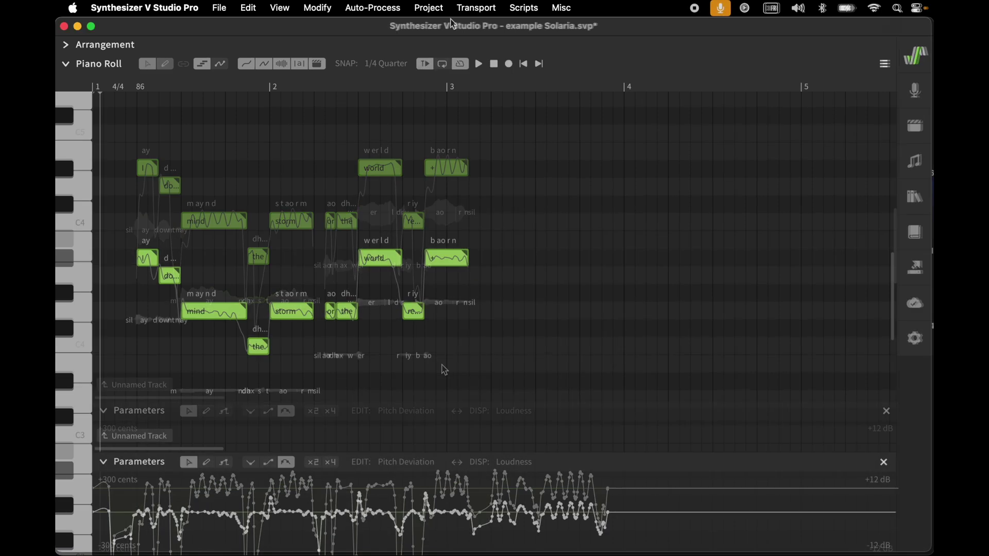
left_click(391, 9)
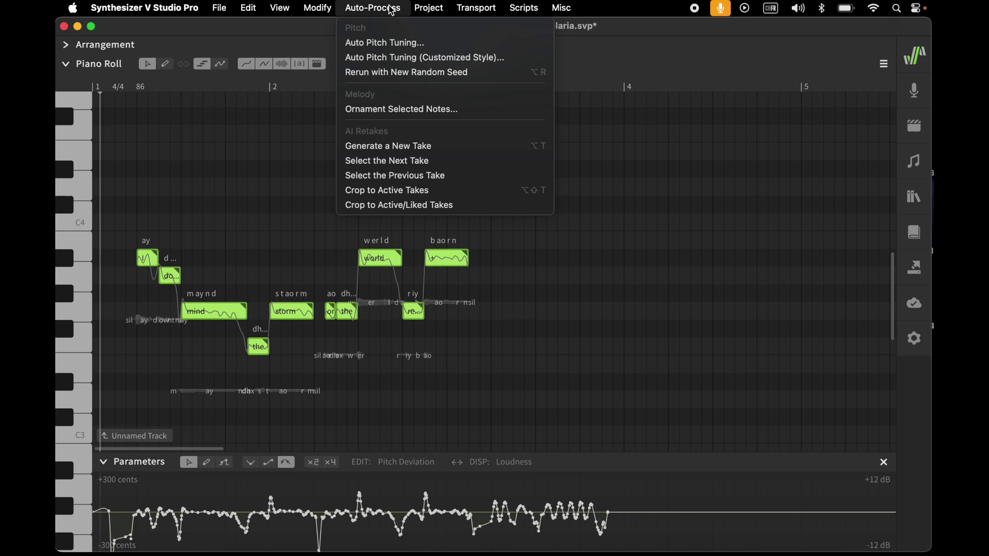
left_click(405, 58)
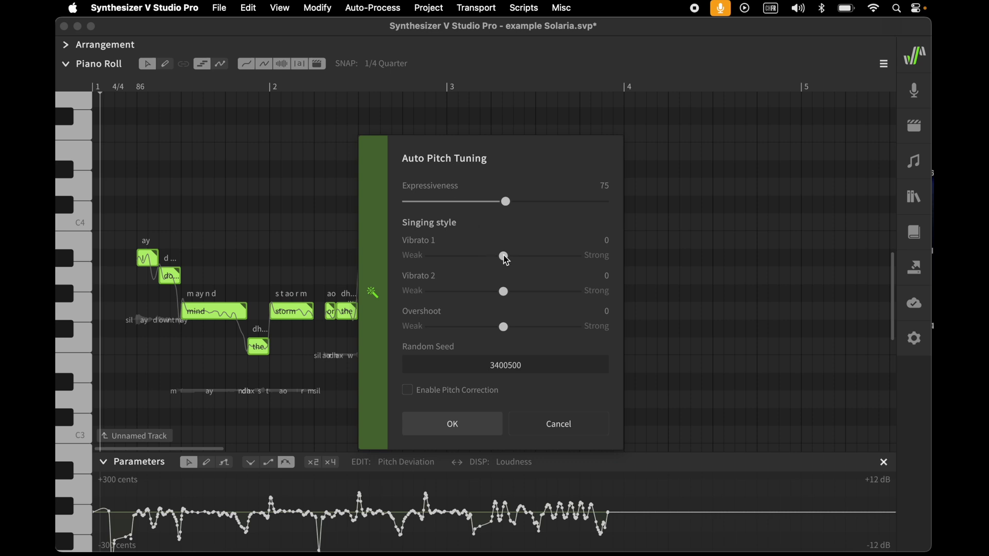
Apply customized tuning with Vibrato 1 and Vibrato 2 at their strongest.
left_click_drag(504, 256, 580, 258)
left_click_drag(504, 291, 618, 295)
left_click(481, 426)
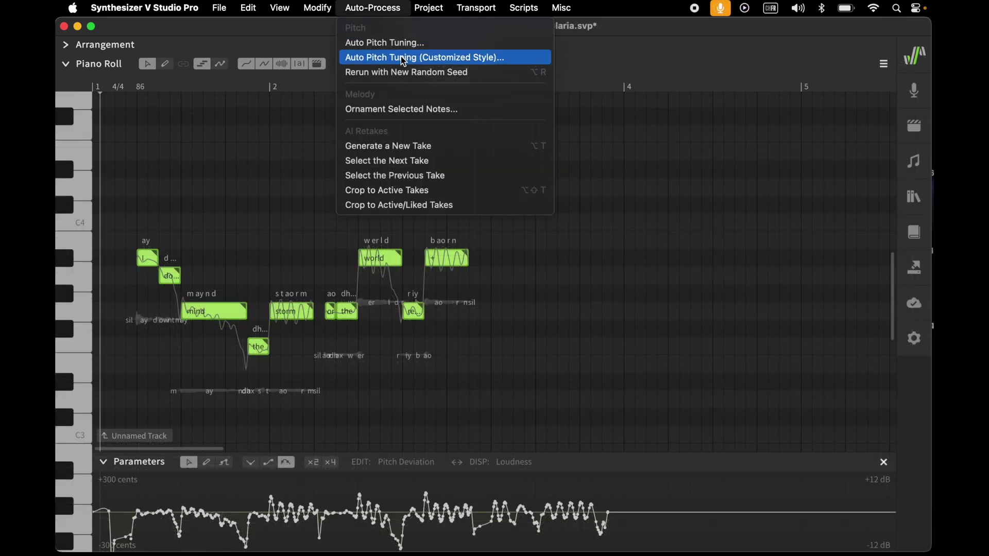
Reapply customized tuning with both vibratos at their weakest (-100) and play it back.
left_click(441, 57)
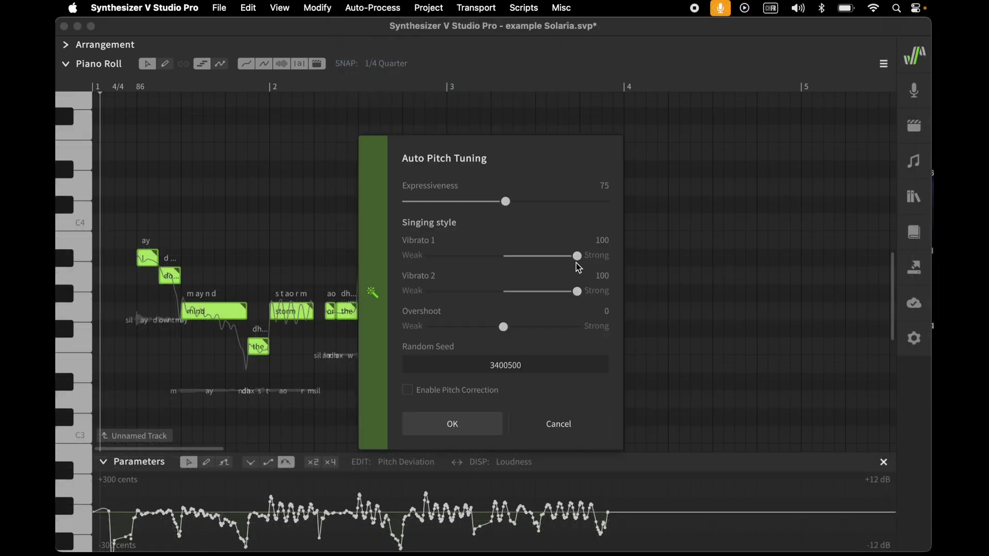
left_click_drag(576, 256, 406, 256)
left_click_drag(577, 291, 381, 291)
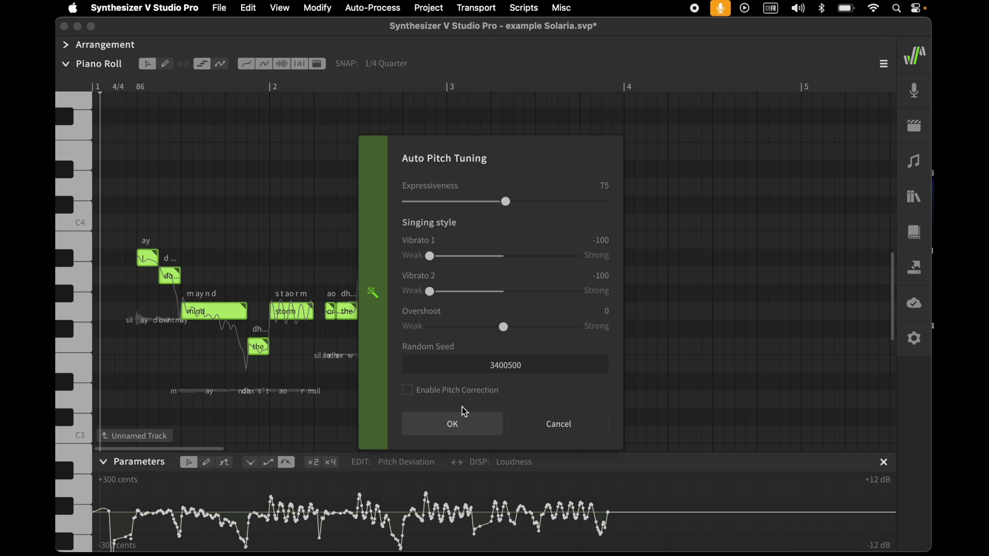
left_click(465, 421)
key("space")
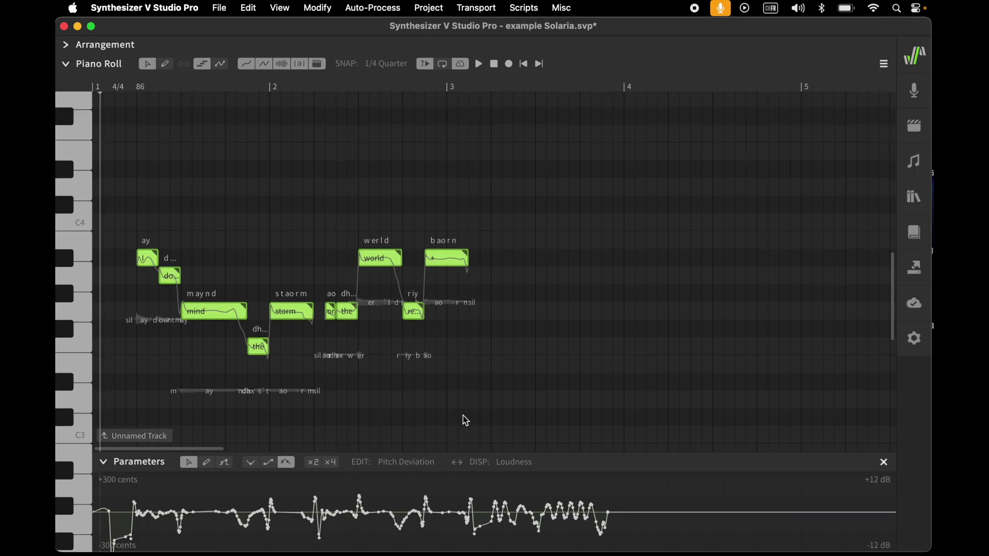
Reapply customized tuning with Vibrato 1 and Vibrato 2 returned to neutral.
left_click(388, 8)
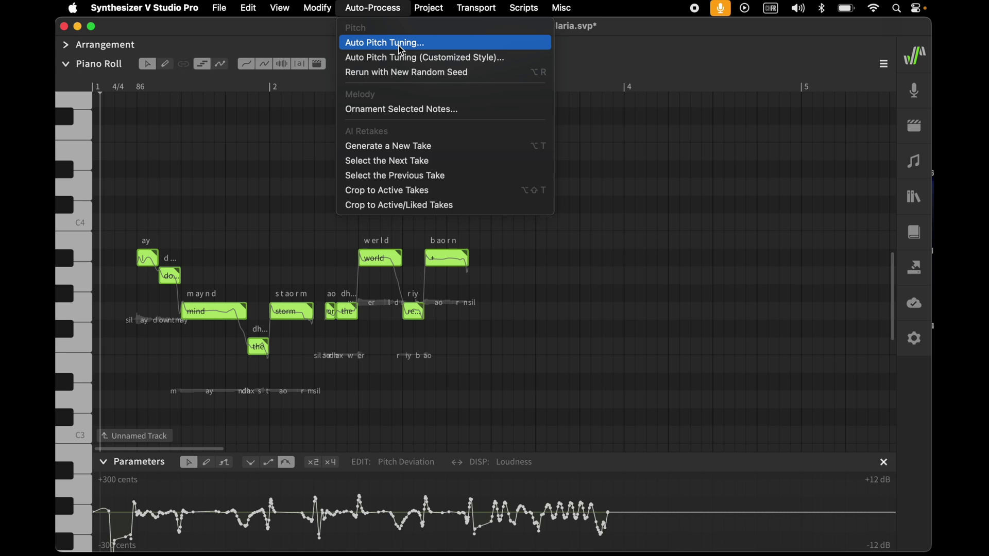
left_click(405, 66)
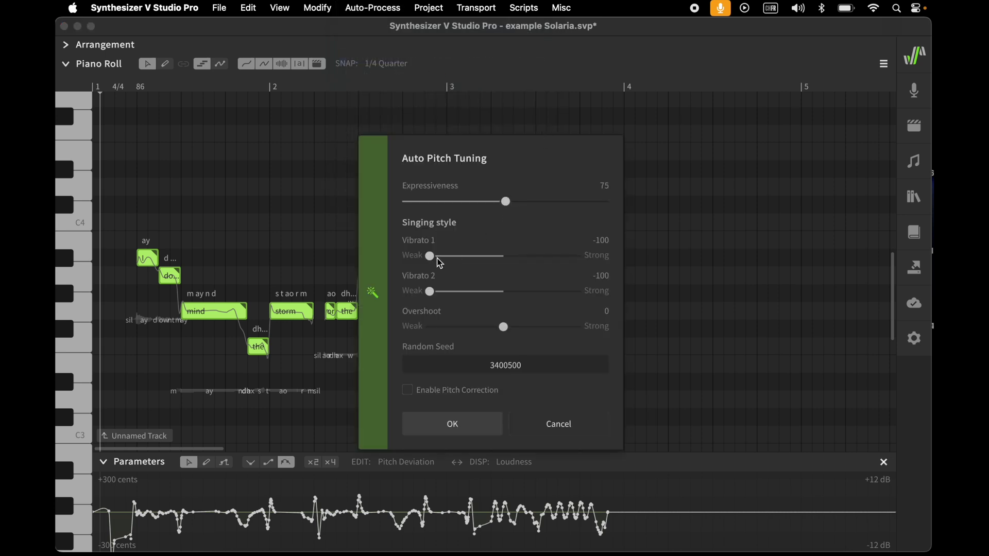
left_click_drag(430, 257, 502, 256)
mouse_move(429, 292)
left_mouse_down()
mouse_move(503, 291)
mouse_move(612, 329)
left_mouse_up()
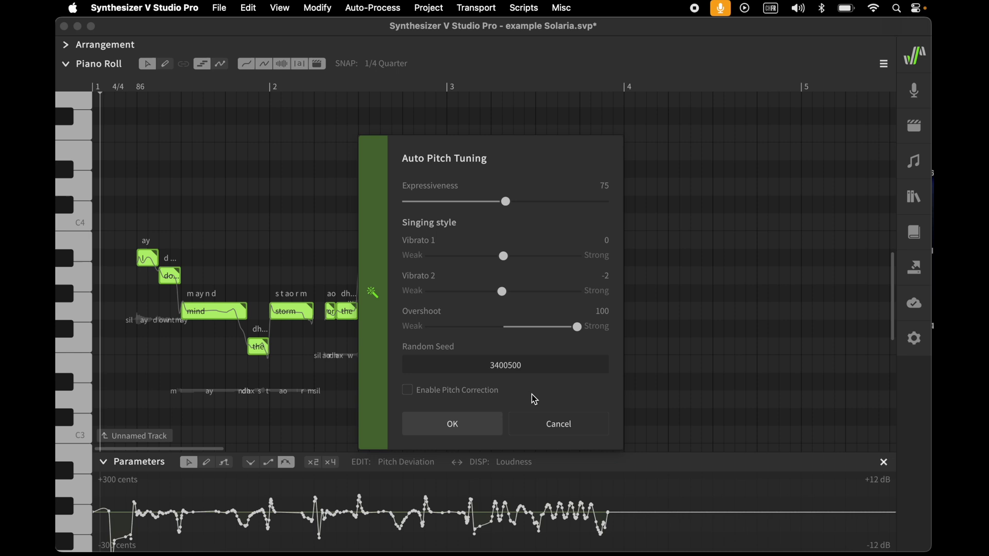
left_click(482, 425)
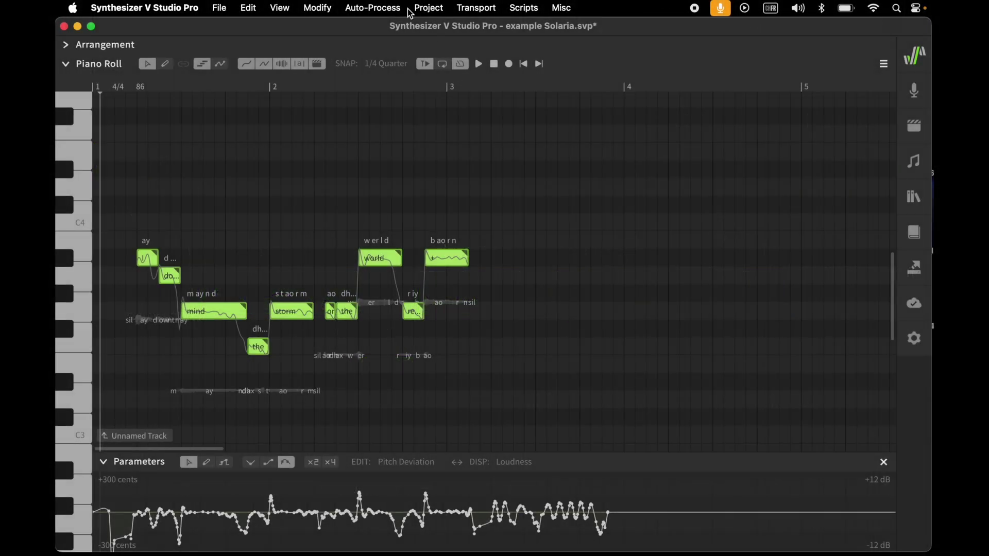
Reapply customized-style tuning with Overshoot set to -100.
left_click(378, 10)
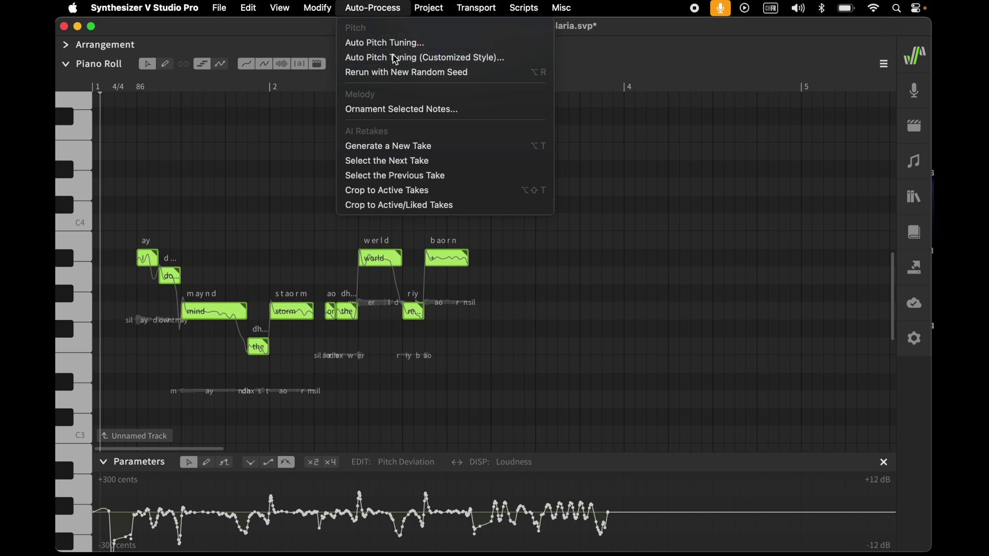
left_click(398, 56)
left_click_drag(578, 328, 389, 330)
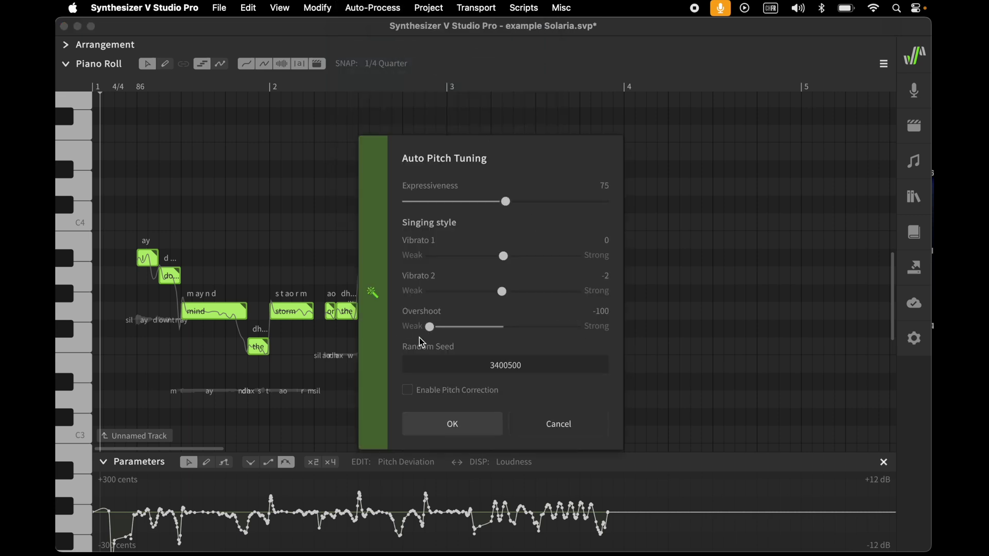
left_click(483, 428)
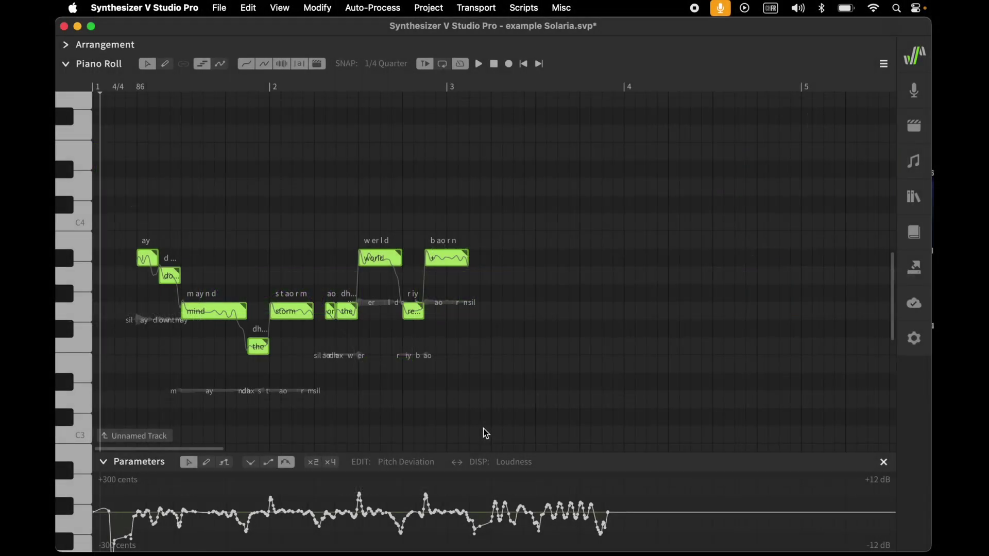
left_click(374, 8)
Apply standard auto pitch tuning, then re-tune in Customized Style with Expressiveness at 150.
left_click(390, 41)
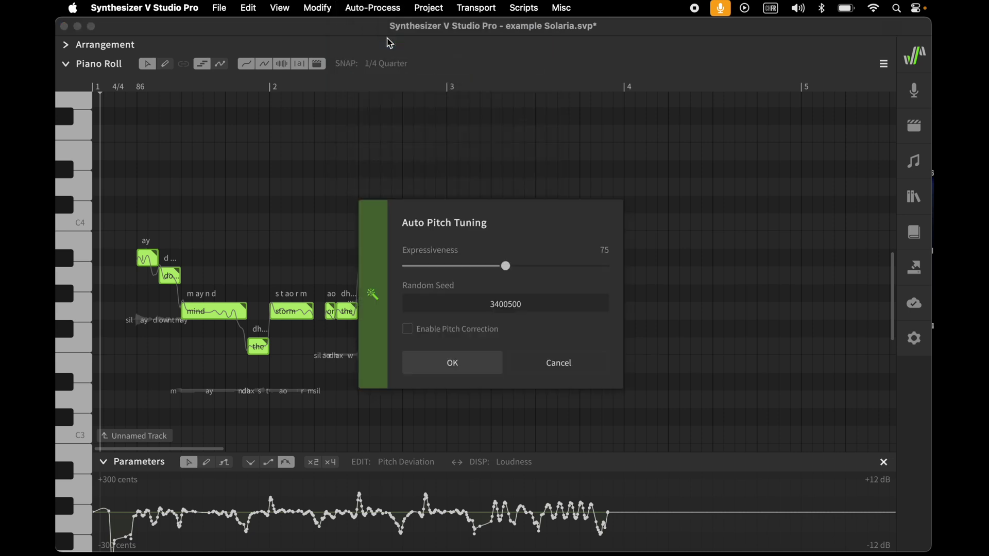
left_click(481, 361)
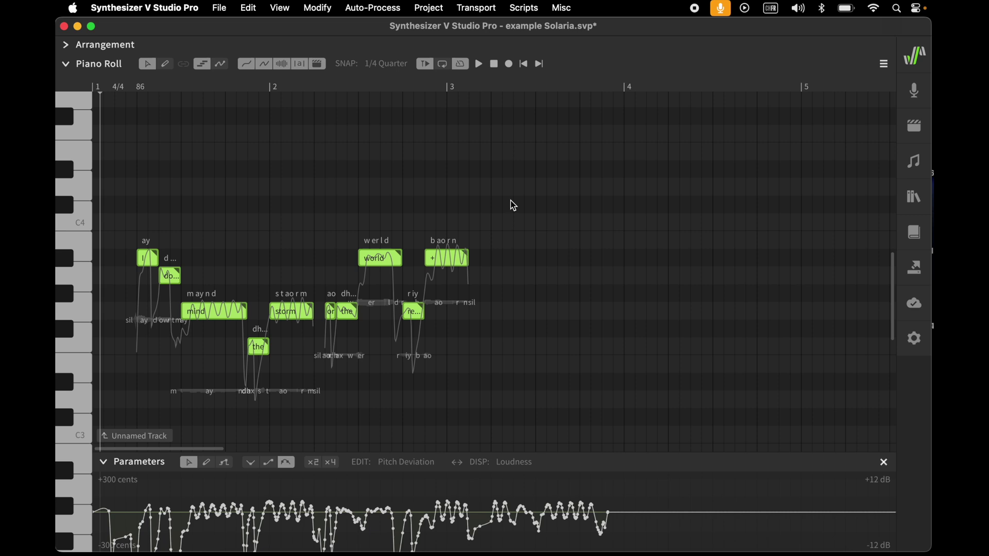
left_click(375, 8)
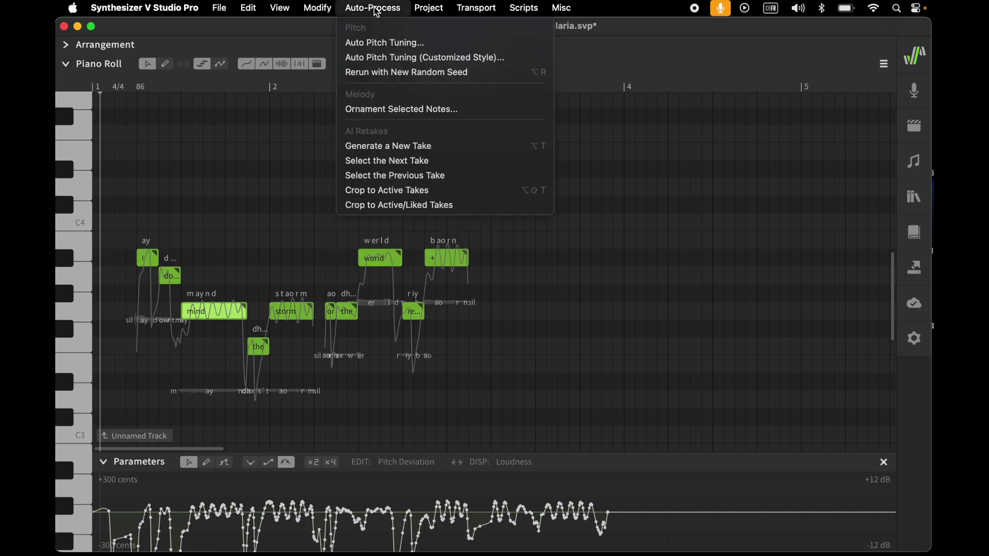
left_click(393, 58)
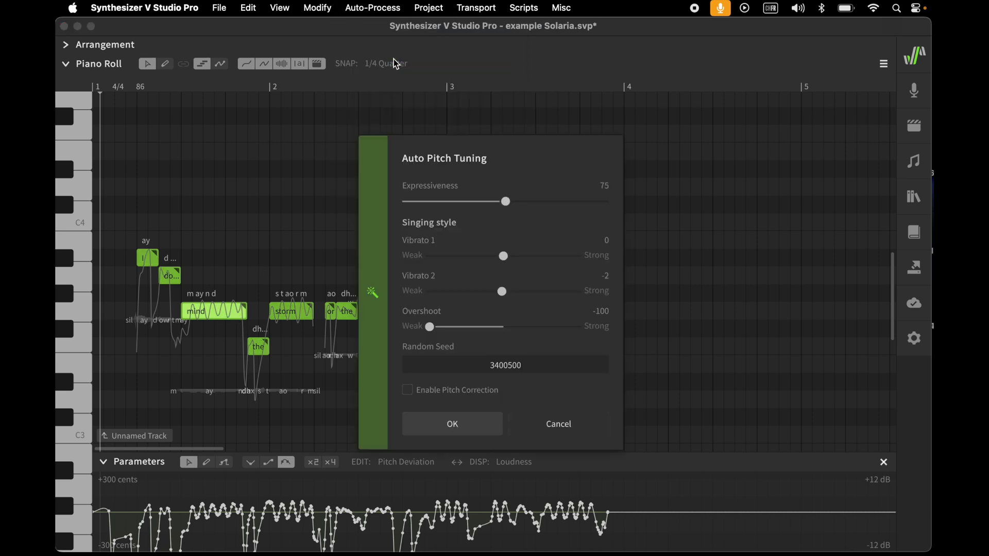
left_click_drag(507, 202, 620, 206)
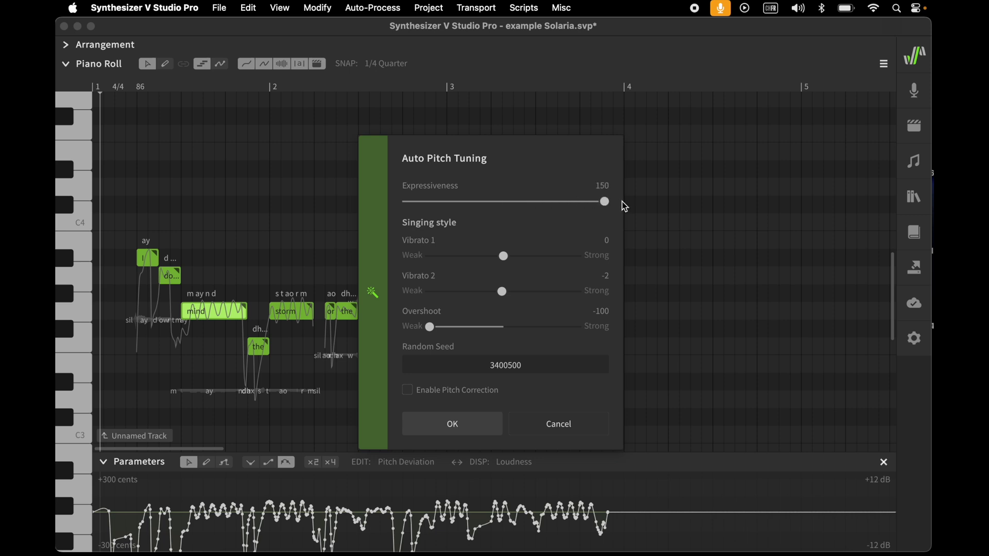
left_click_drag(430, 327, 504, 330)
left_click(485, 424)
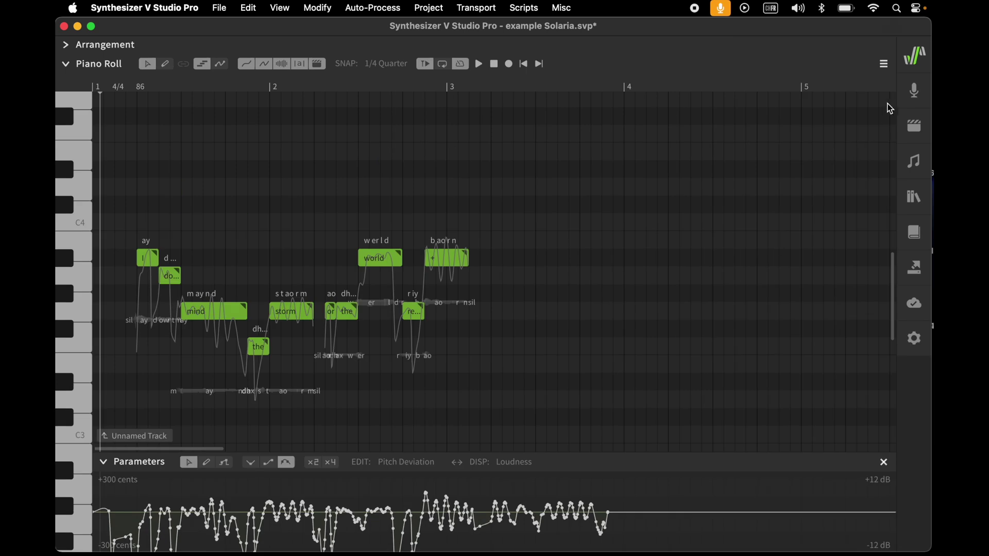
Switch the track voice to ASTERIAN and auto pitch-tune it at Expressiveness 78.
left_click(911, 93)
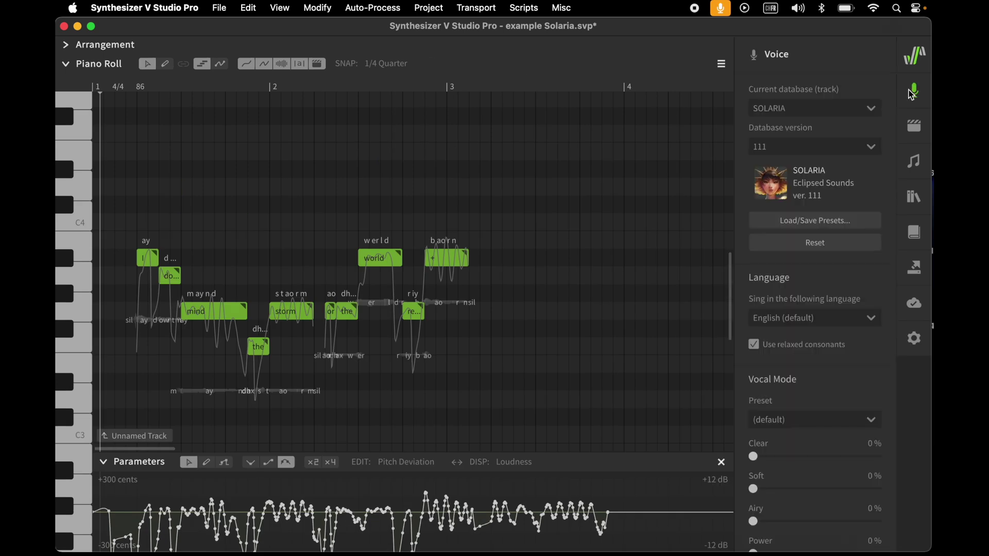
left_click(871, 109)
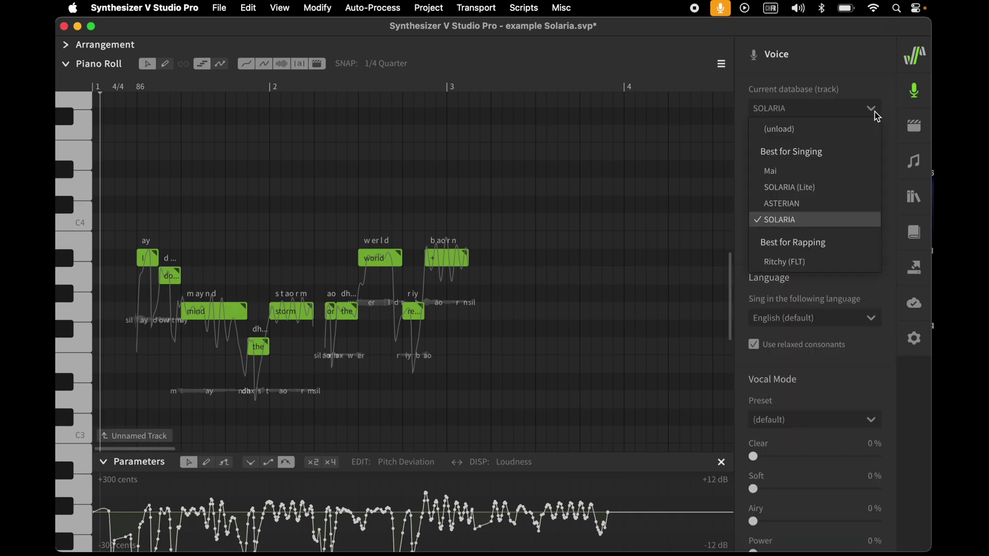
left_click(812, 208)
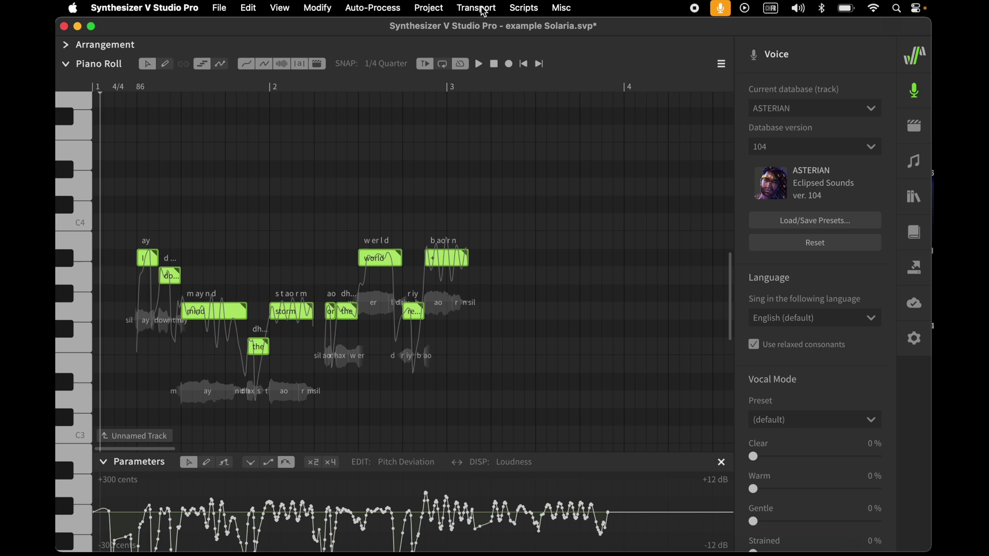
left_click(376, 9)
left_click(385, 39)
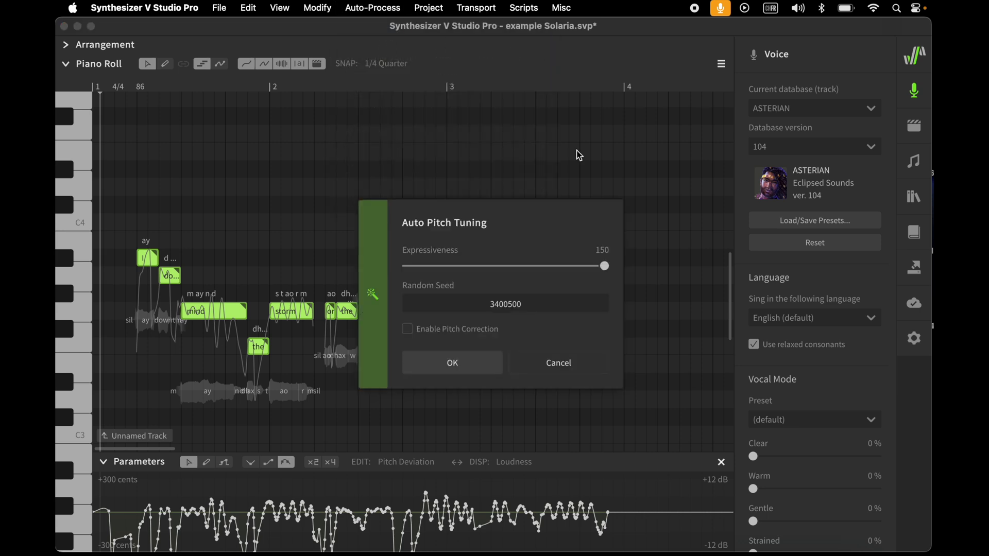
left_click_drag(604, 266, 509, 265)
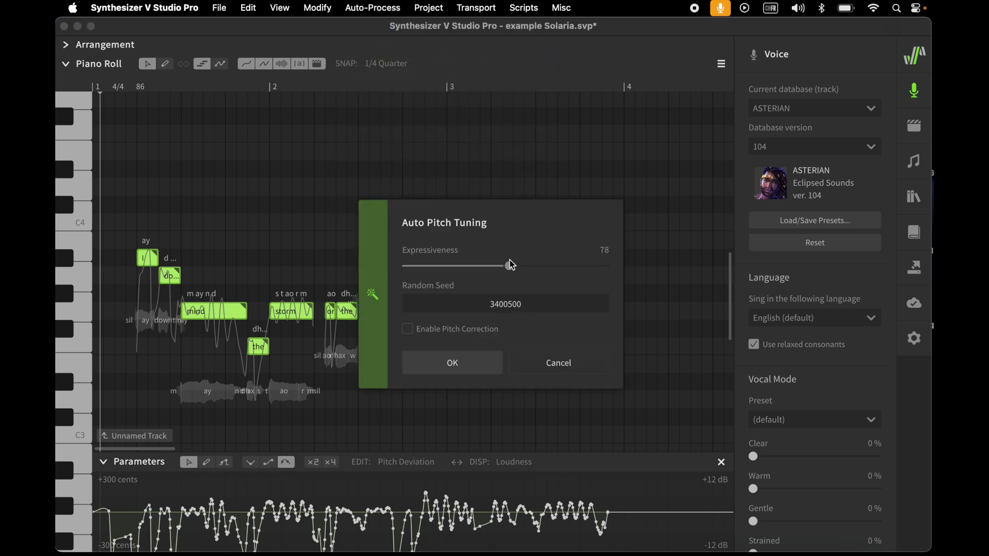
left_click(490, 356)
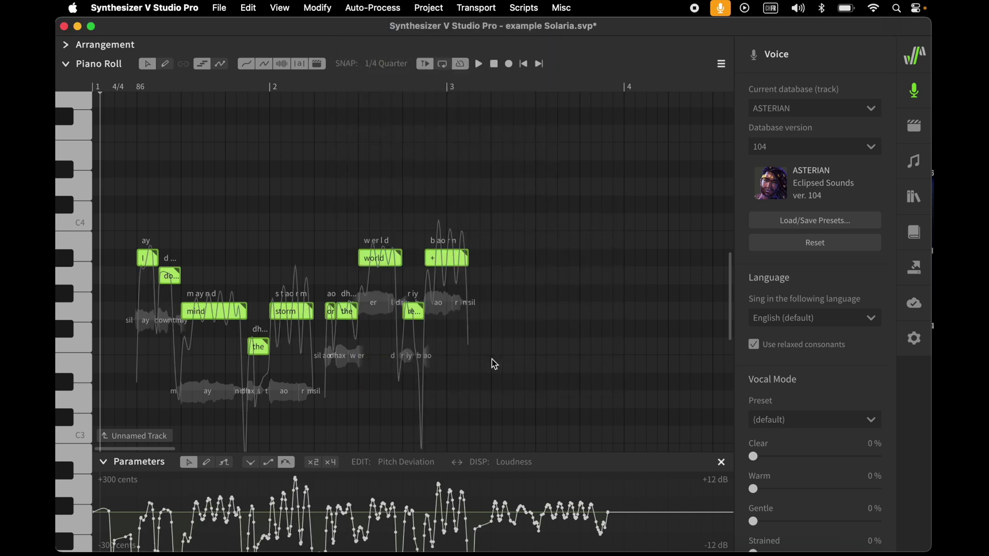
Auto pitch-tune again with SOLARIA (Lite), then set the track voice back to SOLARIA.
left_click(872, 115)
left_click(789, 219)
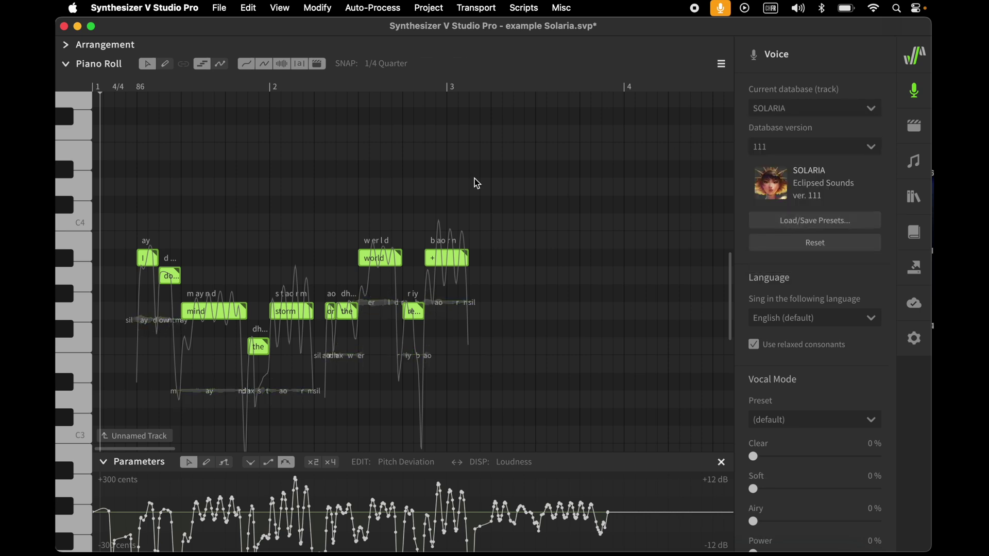
left_click(873, 110)
left_click(811, 187)
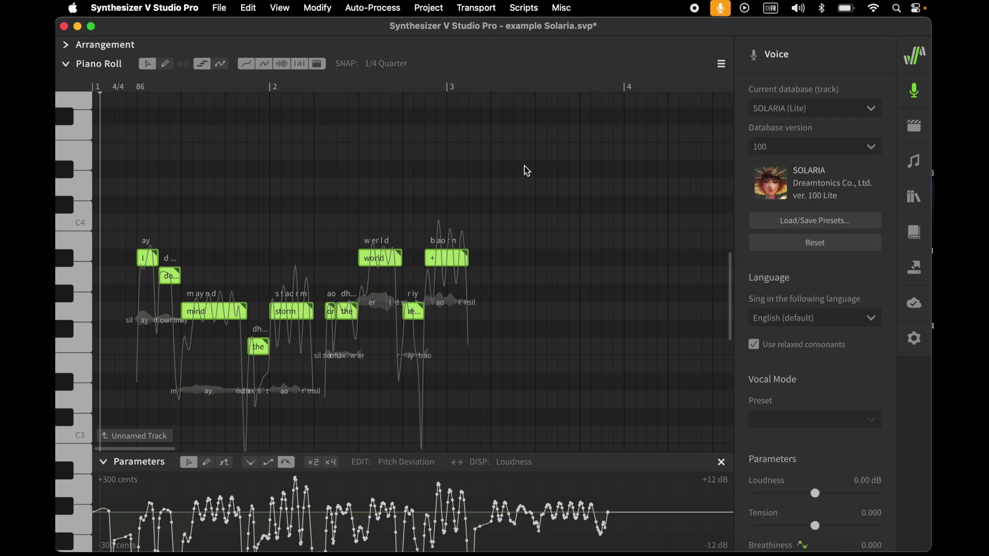
left_click(372, 7)
left_click(387, 40)
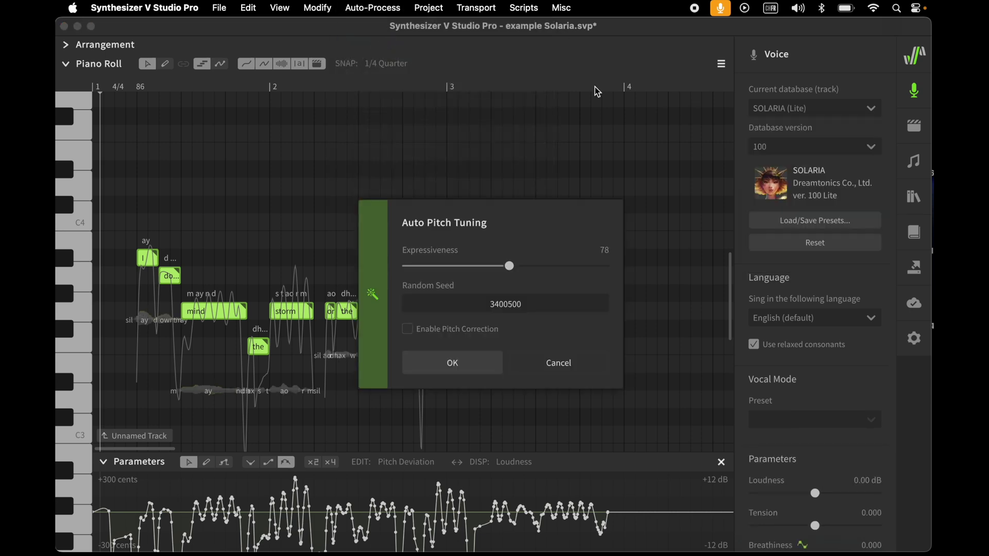
left_click(471, 365)
left_click(790, 112)
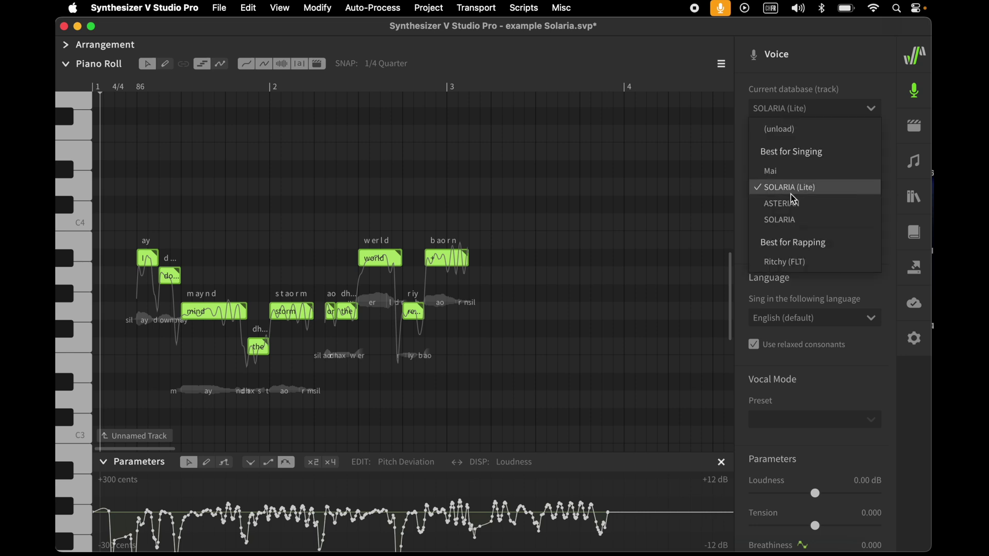
left_click(791, 219)
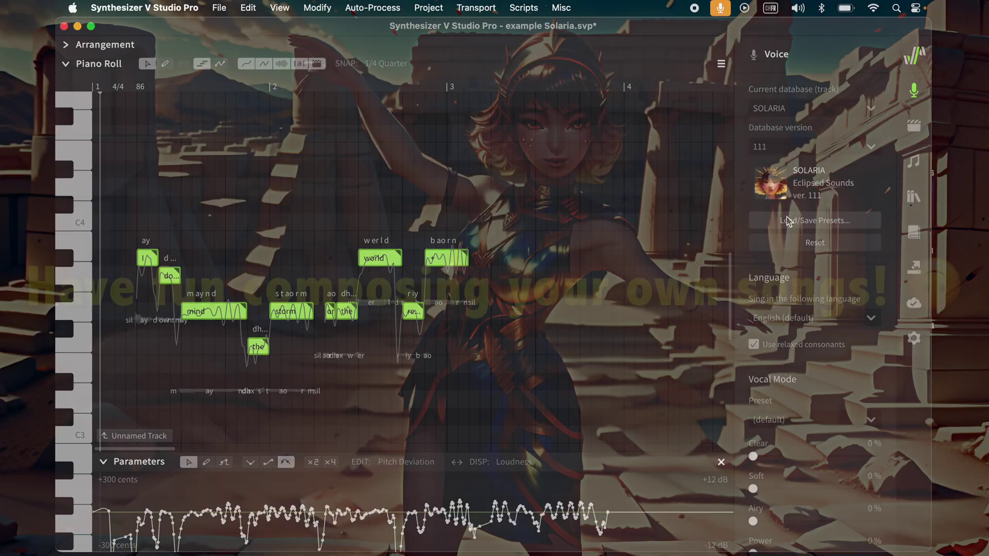